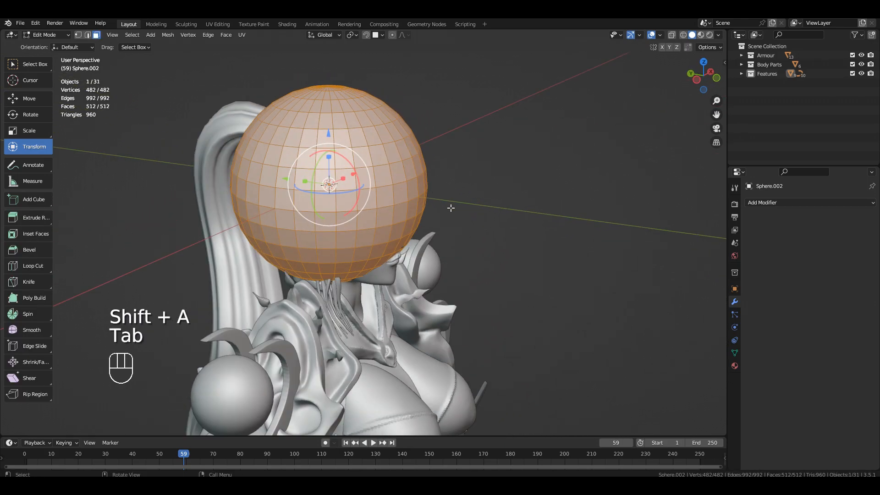
Move the sphere forward to the front of the head and scale it down to about 0.46.
{"action": "key", "text": "g"}
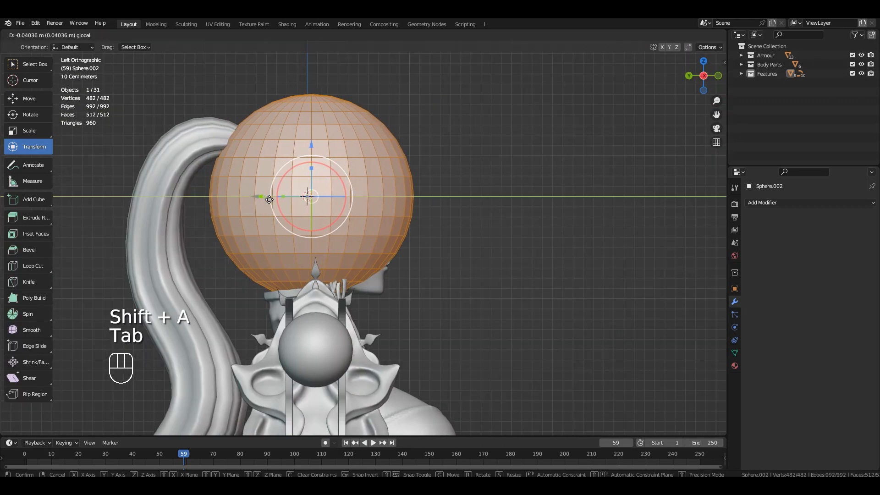
{"action": "left_click", "coordinate": [307, 209]}
{"action": "key", "text": "s"}
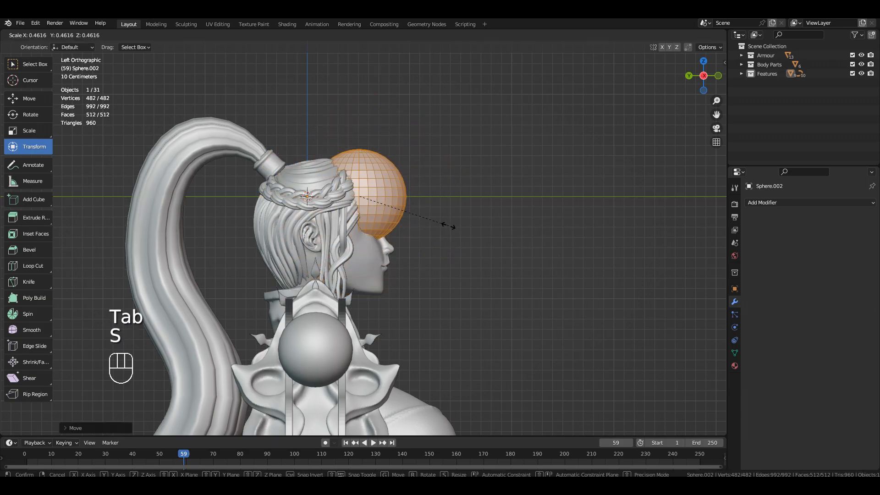
{"action": "scroll", "coordinate": [448, 226], "scroll_direction": "up", "scroll_amount": 4}
{"action": "middle_click_drag", "start_coordinate": [448, 226], "coordinate": [431, 131]}
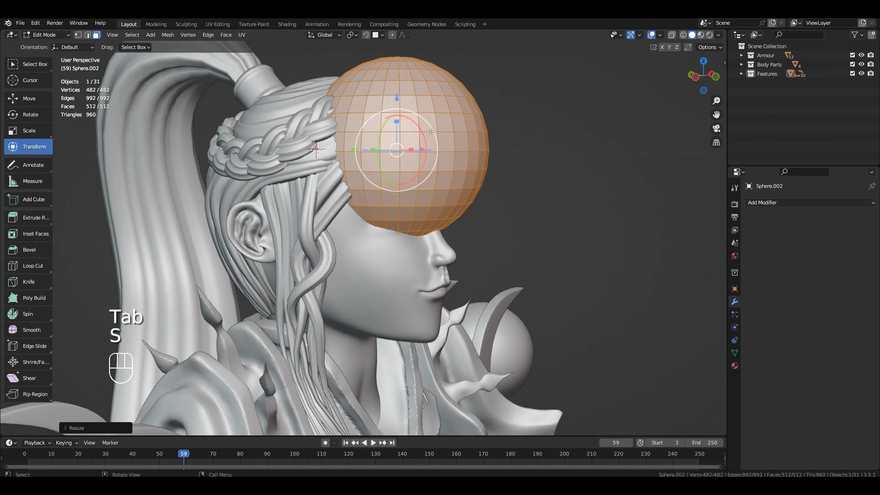
Lower the sphere over the forehead and enlarge it slightly.
{"action": "left_click_drag", "start_coordinate": [400, 100], "coordinate": [400, 149]}
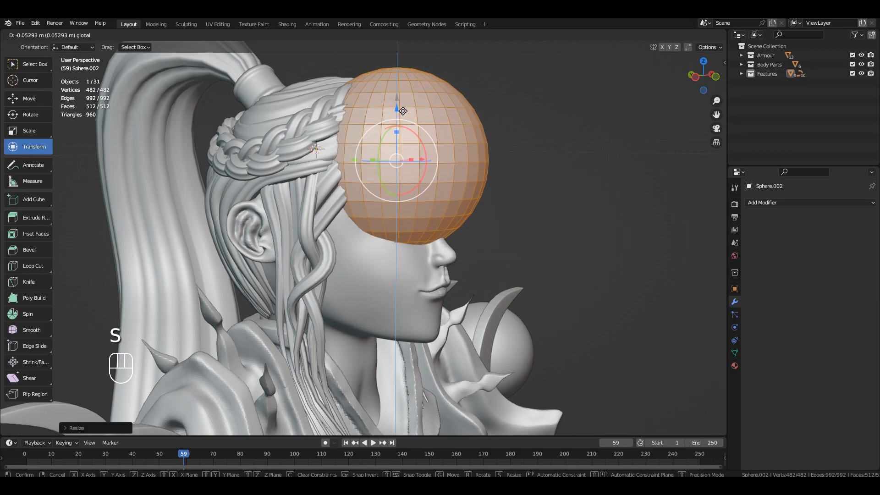
{"action": "middle_click_drag", "start_coordinate": [413, 125], "coordinate": [513, 206]}
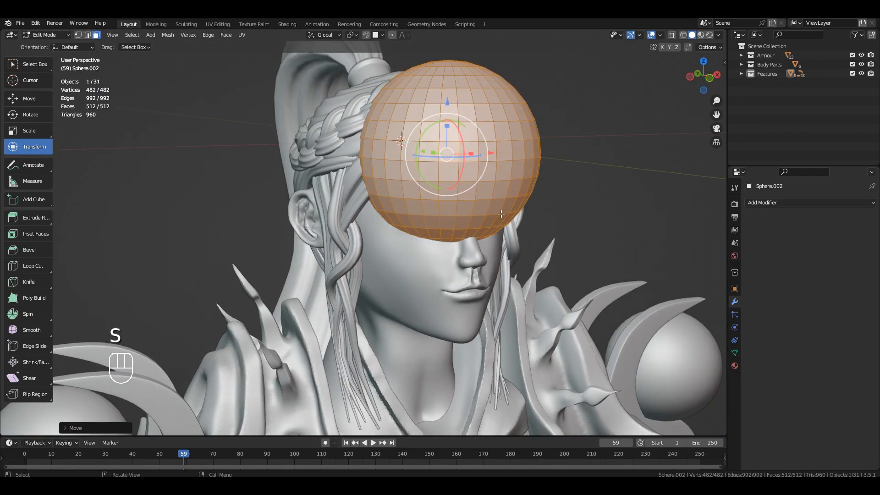
{"action": "key", "text": "s"}
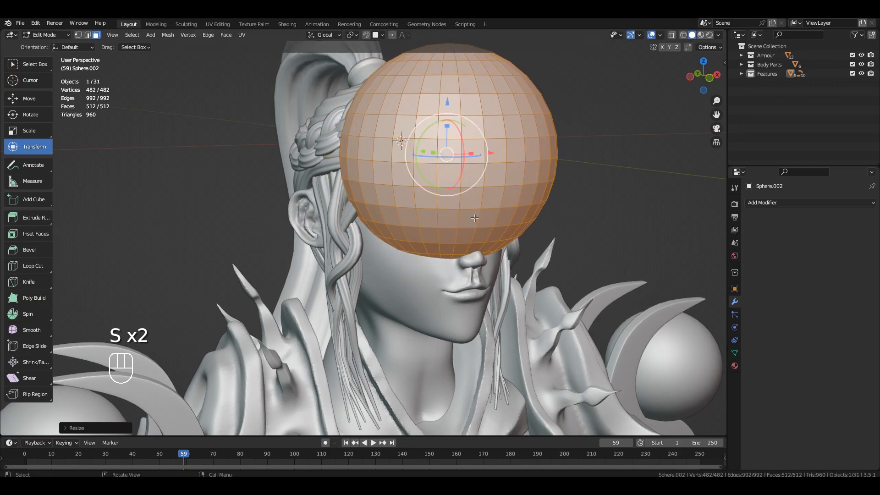
{"action": "middle_click_drag", "start_coordinate": [474, 218], "coordinate": [456, 211]}
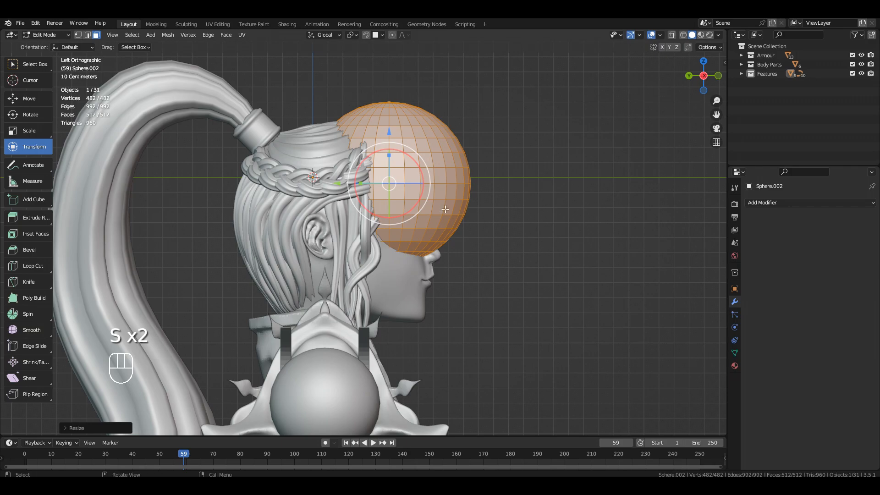
Shift the sphere about 0.11 m forward along Y so it sits in front of the forehead.
{"action": "left_click_drag", "start_coordinate": [336, 184], "coordinate": [353, 186]}
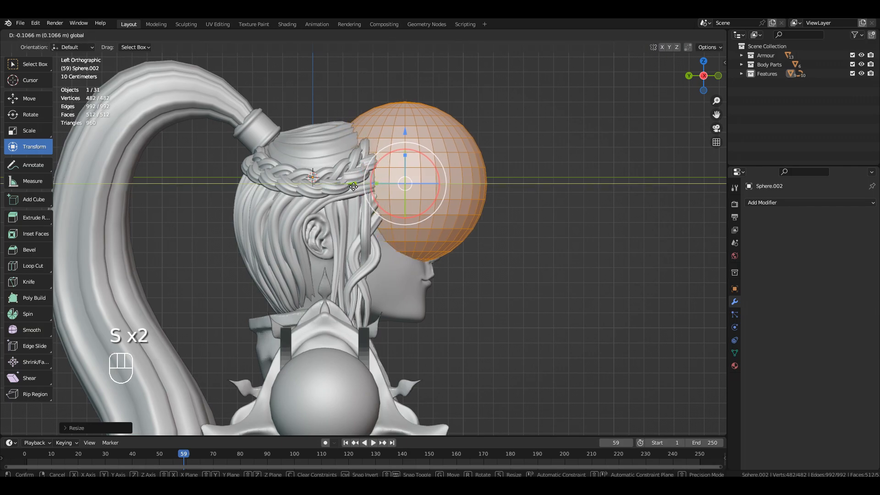
{"action": "middle_click_drag", "start_coordinate": [456, 201], "coordinate": [355, 219]}
{"action": "middle_click_drag", "start_coordinate": [459, 190], "coordinate": [421, 213], "text": "shift"}
{"action": "scroll", "coordinate": [408, 201], "scroll_direction": "up", "scroll_amount": 2}
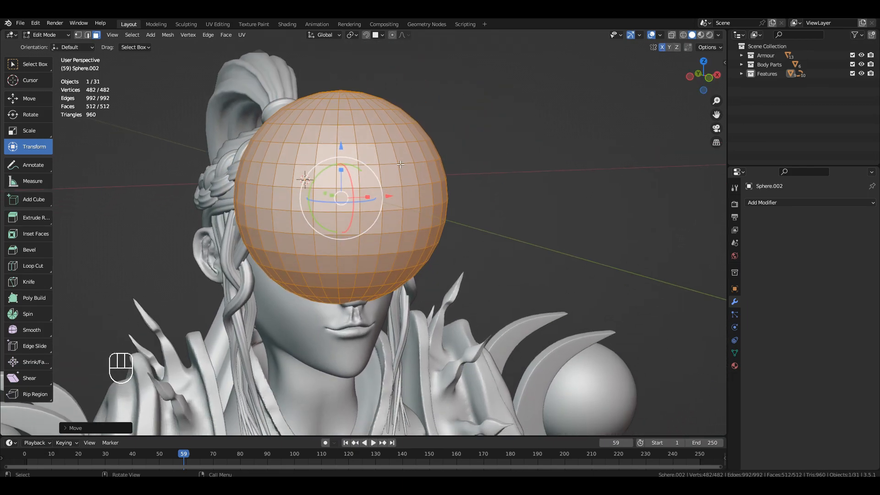
Switch the sphere to Sculpt Mode and symmetrize it across the X axis.
{"action": "key", "text": "ctrl+Tab"}
{"action": "left_click", "coordinate": [386, 233]}
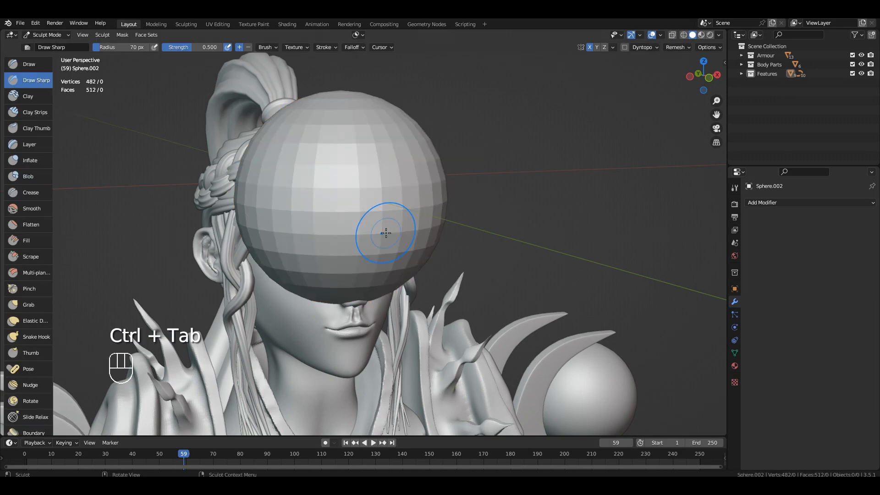
{"action": "left_click", "coordinate": [614, 48]}
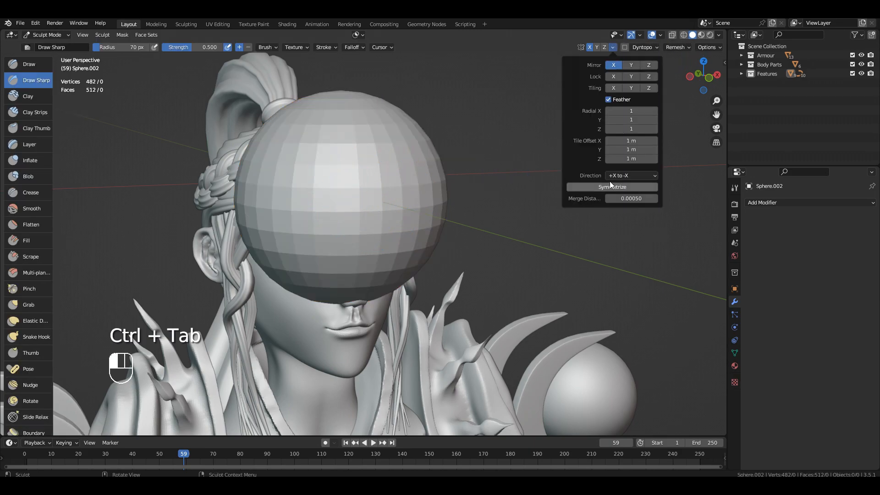
{"action": "left_click", "coordinate": [621, 191]}
{"action": "middle_click_drag", "start_coordinate": [343, 202], "coordinate": [311, 206]}
{"action": "middle_click_drag", "start_coordinate": [311, 205], "coordinate": [439, 218], "text": "shift"}
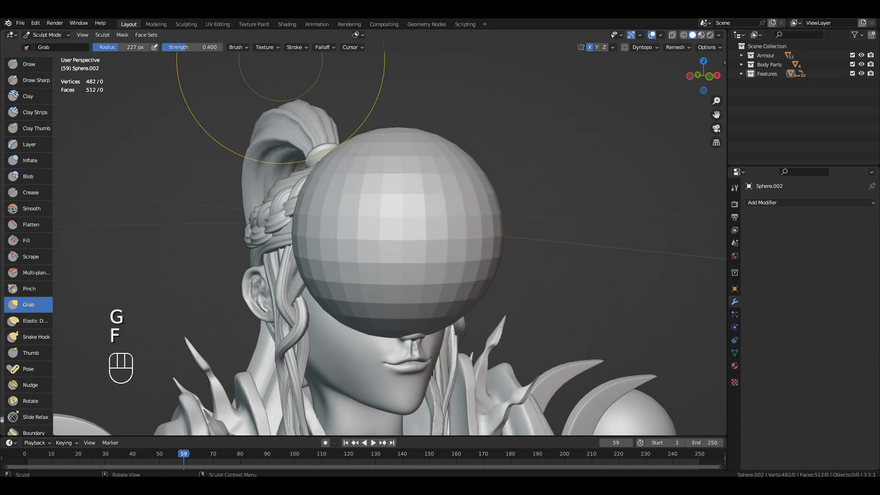
Open the Preferences, change a setting, and close the window again.
{"action": "left_click", "coordinate": [36, 22]}
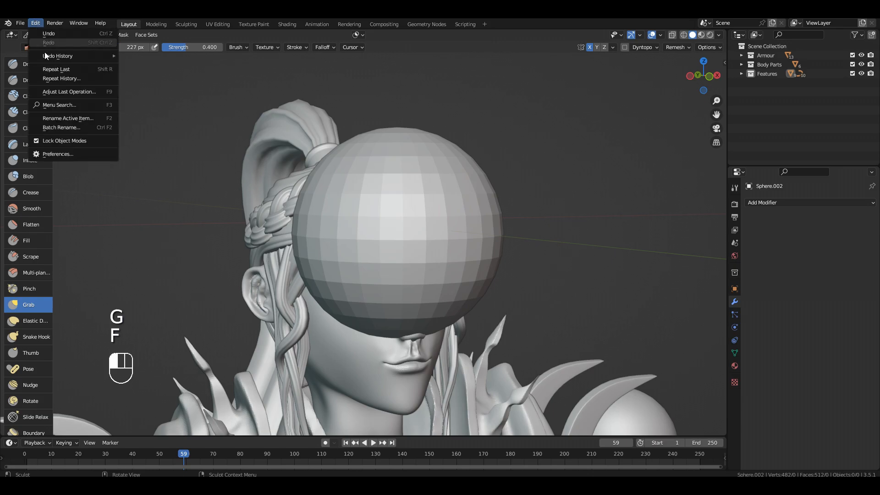
{"action": "left_click", "coordinate": [53, 155]}
{"action": "left_click", "coordinate": [178, 97]}
{"action": "left_click", "coordinate": [292, 30]}
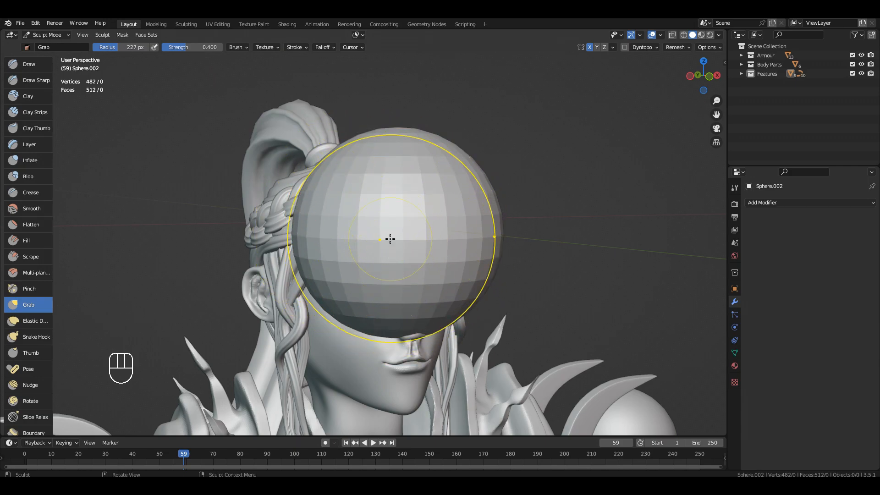
Pull the sphere's lower sides down along the cheeks and push its front inward to open the face, using the Grab brush at 227 px.
{"action": "left_click_drag", "start_coordinate": [392, 234], "coordinate": [476, 216], "text": "alt"}
{"action": "left_click_drag", "start_coordinate": [454, 250], "coordinate": [438, 241], "text": "alt+shift"}
{"action": "left_click_drag", "start_coordinate": [365, 298], "coordinate": [377, 337], "text": "alt"}
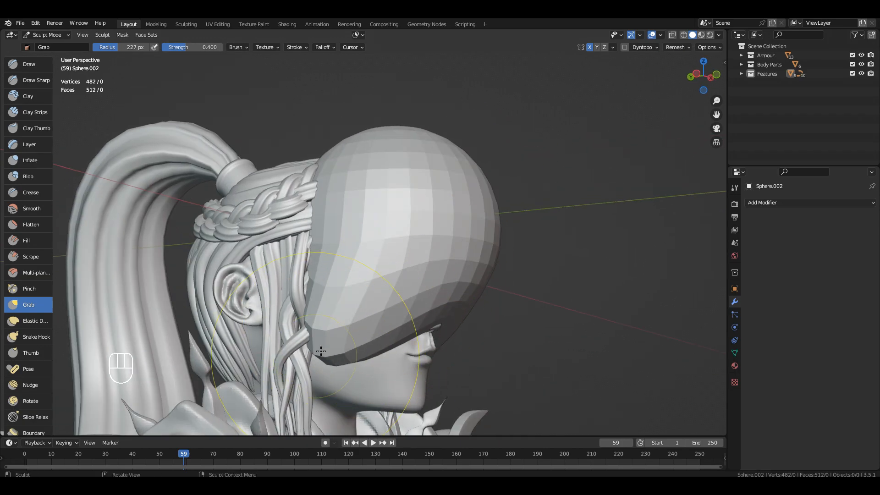
{"action": "left_click_drag", "start_coordinate": [432, 273], "coordinate": [429, 272]}
{"action": "mouse_move", "coordinate": [439, 225]}
{"action": "left_mouse_down", "text": "alt"}
{"action": "mouse_move", "coordinate": [433, 270]}
{"action": "mouse_move", "coordinate": [440, 307]}
{"action": "left_mouse_up", "text": "alt"}
{"action": "left_click_drag", "start_coordinate": [433, 303], "coordinate": [373, 297]}
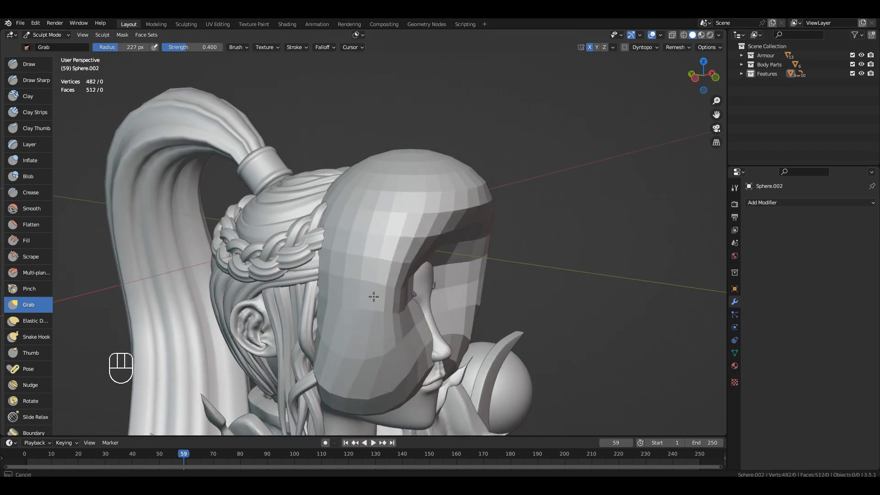
Grab the forehead edge and side faces of the helmet back so they frame the face.
{"action": "left_click_drag", "start_coordinate": [405, 365], "coordinate": [442, 357], "text": "alt"}
{"action": "left_click_drag", "start_coordinate": [437, 321], "coordinate": [451, 318]}
{"action": "left_click_drag", "start_coordinate": [492, 202], "coordinate": [463, 213], "text": "alt"}
{"action": "left_click_drag", "start_coordinate": [463, 213], "coordinate": [498, 243], "text": "alt+shift"}
{"action": "left_click_drag", "start_coordinate": [445, 300], "coordinate": [399, 259], "text": "alt"}
{"action": "left_click_drag", "start_coordinate": [416, 314], "coordinate": [378, 319], "text": "alt"}
{"action": "left_click_drag", "start_coordinate": [378, 319], "coordinate": [423, 298], "text": "alt+shift"}
{"action": "left_click_drag", "start_coordinate": [424, 298], "coordinate": [389, 298], "text": "alt"}
{"action": "left_click_drag", "start_coordinate": [436, 205], "coordinate": [386, 246], "text": "alt"}
Adjust the cheek guard's edge beside the face and undo the last grab stroke.
{"action": "middle_click_drag", "start_coordinate": [418, 230], "coordinate": [390, 263]}
{"action": "left_click_drag", "start_coordinate": [387, 278], "coordinate": [367, 261]}
{"action": "middle_click_drag", "start_coordinate": [367, 261], "coordinate": [444, 239]}
{"action": "middle_click_drag", "start_coordinate": [436, 248], "coordinate": [486, 312], "text": "shift"}
{"action": "middle_click_drag", "start_coordinate": [495, 321], "coordinate": [509, 296], "text": "ctrl"}
{"action": "key", "text": "ctrl+z"}
{"action": "middle_click_drag", "start_coordinate": [405, 293], "coordinate": [453, 303]}
{"action": "left_click_drag", "start_coordinate": [453, 303], "coordinate": [465, 301], "text": "alt"}
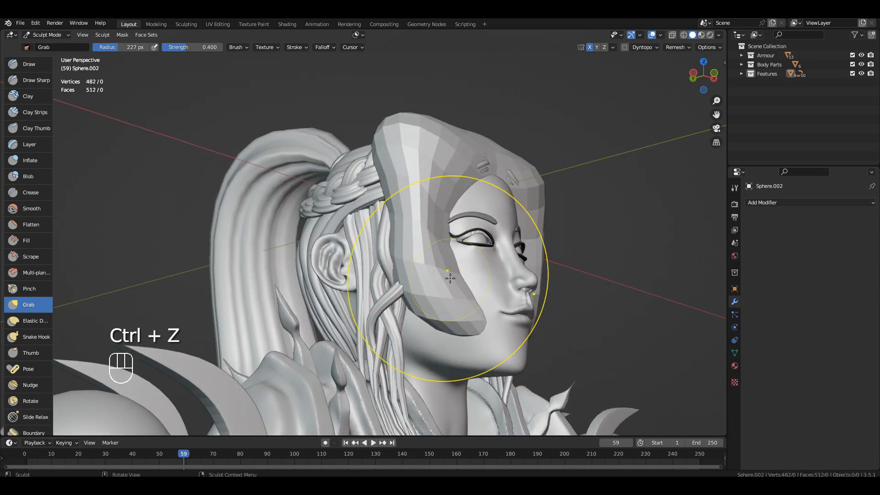
Reshape the helmet's upper side corners so they flare outward beyond the braided hair.
{"action": "left_click_drag", "start_coordinate": [523, 355], "coordinate": [451, 348], "text": "alt"}
{"action": "left_click_drag", "start_coordinate": [390, 321], "coordinate": [498, 316], "text": "alt"}
{"action": "left_click_drag", "start_coordinate": [497, 316], "coordinate": [527, 257], "text": "ctrl+alt"}
{"action": "left_click_drag", "start_coordinate": [515, 142], "coordinate": [502, 181]}
{"action": "left_click_drag", "start_coordinate": [534, 197], "coordinate": [545, 244], "text": "alt"}
{"action": "middle_click_drag", "start_coordinate": [544, 243], "coordinate": [526, 197], "text": "alt"}
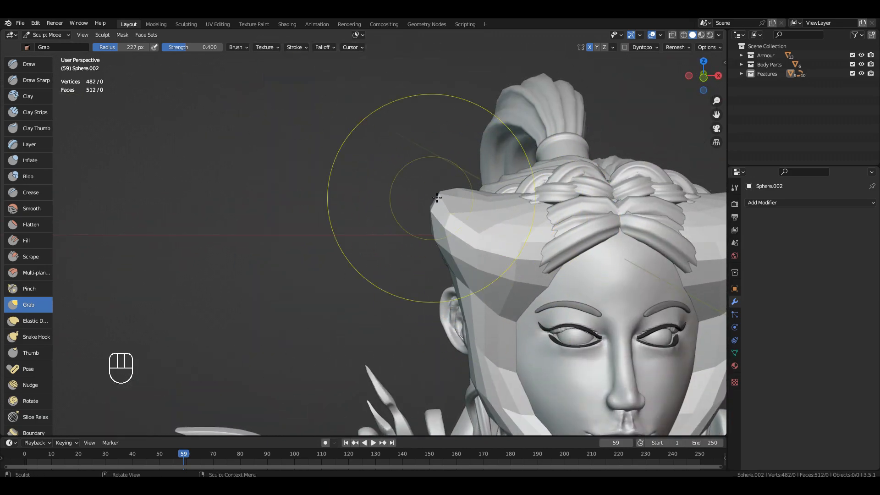
{"action": "middle_click_drag", "start_coordinate": [437, 198], "coordinate": [562, 296], "text": "alt"}
Pull the cheek guard's lower rear corner down and outward into a point below the ear.
{"action": "left_click_drag", "start_coordinate": [481, 246], "coordinate": [502, 185], "text": "ctrl+alt"}
{"action": "left_click_drag", "start_coordinate": [502, 186], "coordinate": [451, 257], "text": "alt+shift"}
{"action": "left_click_drag", "start_coordinate": [509, 275], "coordinate": [494, 243], "text": "alt"}
{"action": "left_click_drag", "start_coordinate": [455, 292], "coordinate": [507, 255], "text": "ctrl+alt"}
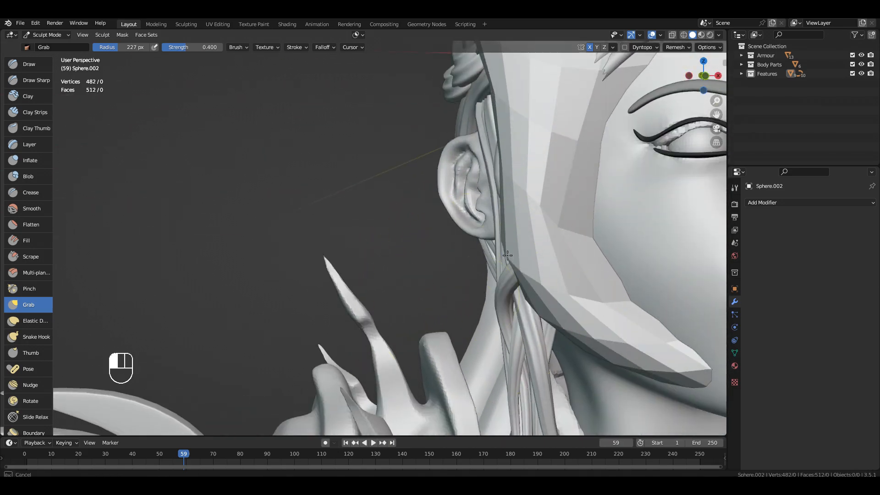
{"action": "middle_click_drag", "start_coordinate": [456, 373], "coordinate": [504, 252], "text": "alt"}
{"action": "middle_click_drag", "start_coordinate": [504, 252], "coordinate": [531, 280], "text": "alt+shift"}
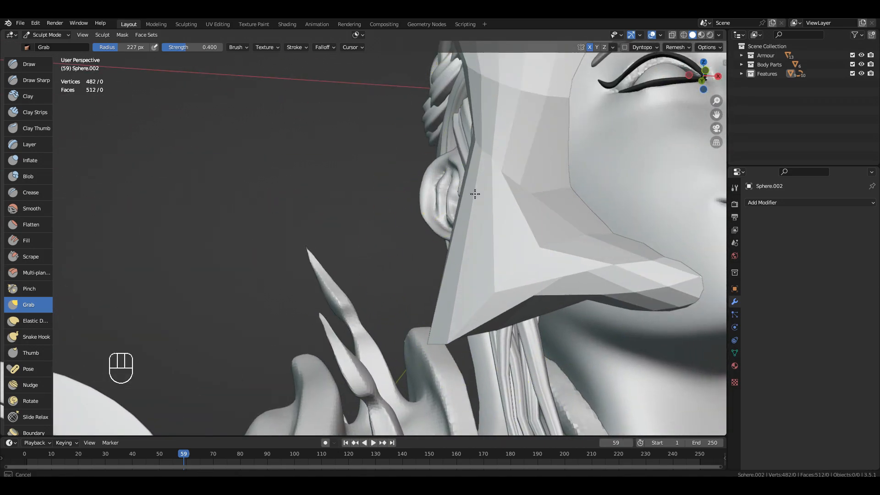
{"action": "middle_click_drag", "start_coordinate": [462, 199], "coordinate": [445, 226]}
Refine the contour of the helmet's side and cheek guard near the ear with the Grab brush.
{"action": "middle_click_drag", "start_coordinate": [476, 174], "coordinate": [580, 272], "text": "alt"}
{"action": "middle_click_drag", "start_coordinate": [498, 237], "coordinate": [465, 211], "text": "alt"}
{"action": "middle_click_drag", "start_coordinate": [465, 210], "coordinate": [369, 205], "text": "alt"}
{"action": "left_click_drag", "start_coordinate": [369, 205], "coordinate": [305, 232]}
{"action": "middle_click_drag", "start_coordinate": [389, 161], "coordinate": [417, 292], "text": "alt+shift"}
{"action": "middle_click_drag", "start_coordinate": [481, 163], "coordinate": [596, 183], "text": "alt"}
{"action": "left_click_drag", "start_coordinate": [367, 243], "coordinate": [403, 222]}
{"action": "middle_click_drag", "start_coordinate": [458, 194], "coordinate": [362, 202], "text": "alt"}
{"action": "middle_click_drag", "start_coordinate": [527, 202], "coordinate": [408, 229], "text": "ctrl+alt"}
{"action": "left_click_drag", "start_coordinate": [393, 277], "coordinate": [422, 318]}
Pull the helmet's upper corners upward to form a horn on each side.
{"action": "left_click_drag", "start_coordinate": [381, 169], "coordinate": [316, 211], "text": "ctrl+alt"}
{"action": "left_click_drag", "start_coordinate": [471, 220], "coordinate": [446, 256], "text": "ctrl+alt"}
{"action": "left_click_drag", "start_coordinate": [447, 255], "coordinate": [460, 225], "text": "ctrl+alt"}
{"action": "left_click_drag", "start_coordinate": [458, 144], "coordinate": [485, 279], "text": "alt+shift"}
{"action": "left_click_drag", "start_coordinate": [428, 144], "coordinate": [409, 131]}
{"action": "left_click_drag", "start_coordinate": [498, 164], "coordinate": [440, 258], "text": "alt"}
{"action": "mouse_move", "coordinate": [419, 71]}
{"action": "left_mouse_down", "text": "alt"}
{"action": "mouse_move", "coordinate": [435, 228]}
{"action": "mouse_move", "coordinate": [341, 432]}
{"action": "mouse_move", "coordinate": [544, 239]}
{"action": "mouse_move", "coordinate": [555, 201]}
{"action": "mouse_move", "coordinate": [531, 257]}
{"action": "mouse_move", "coordinate": [573, 169]}
{"action": "mouse_move", "coordinate": [599, 269]}
{"action": "mouse_move", "coordinate": [525, 211]}
{"action": "mouse_move", "coordinate": [504, 258]}
{"action": "mouse_move", "coordinate": [570, 279]}
{"action": "mouse_move", "coordinate": [510, 234]}
{"action": "mouse_move", "coordinate": [513, 254]}
{"action": "left_mouse_up", "text": "alt"}
{"action": "scroll", "coordinate": [510, 234], "scroll_direction": "up", "scroll_amount": 2}
{"action": "mouse_move", "coordinate": [513, 254]}
{"action": "left_mouse_down", "text": "alt"}
{"action": "mouse_move", "coordinate": [557, 221]}
{"action": "mouse_move", "coordinate": [599, 257]}
{"action": "left_mouse_up", "text": "alt"}
{"action": "left_click_drag", "start_coordinate": [599, 257], "coordinate": [640, 291]}
Raise the centre of the helmet's top edge into a pointed peak above the forehead.
{"action": "scroll", "coordinate": [550, 256], "scroll_direction": "down", "scroll_amount": 3}
{"action": "mouse_move", "coordinate": [461, 229]}
{"action": "left_mouse_down"}
{"action": "mouse_move", "coordinate": [472, 249]}
{"action": "mouse_move", "coordinate": [458, 229]}
{"action": "left_mouse_up"}
{"action": "mouse_move", "coordinate": [458, 229]}
{"action": "left_mouse_down", "text": "alt+shift"}
{"action": "mouse_move", "coordinate": [569, 196]}
{"action": "mouse_move", "coordinate": [500, 261]}
{"action": "left_mouse_up", "text": "alt+shift"}
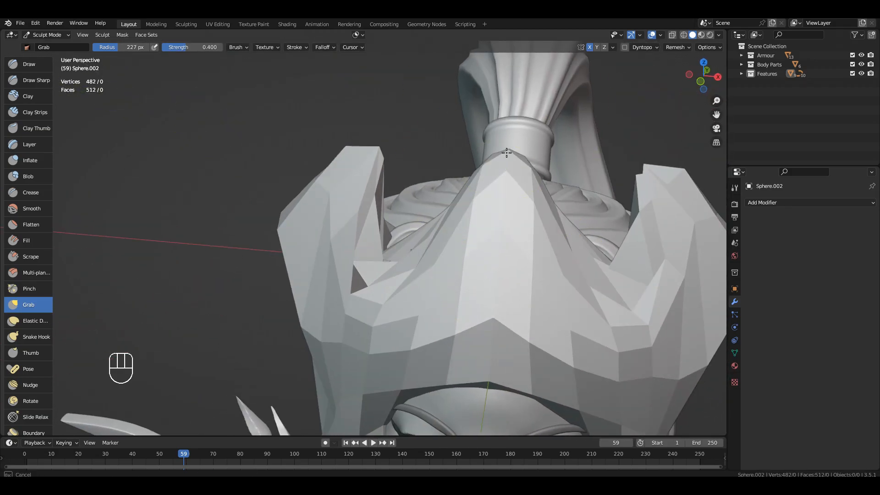
{"action": "left_click_drag", "start_coordinate": [506, 152], "coordinate": [507, 148]}
Reshape the side horn and the helmet faces around it with the Grab brush.
{"action": "left_click_drag", "start_coordinate": [506, 151], "coordinate": [569, 237], "text": "alt"}
{"action": "left_click_drag", "start_coordinate": [518, 293], "coordinate": [426, 293], "text": "alt"}
{"action": "mouse_move", "coordinate": [426, 294]}
{"action": "left_mouse_down", "text": "alt+shift"}
{"action": "mouse_move", "coordinate": [477, 257]}
{"action": "mouse_move", "coordinate": [481, 293]}
{"action": "left_mouse_up", "text": "alt+shift"}
{"action": "mouse_move", "coordinate": [659, 197]}
{"action": "left_mouse_down"}
{"action": "mouse_move", "coordinate": [564, 269]}
{"action": "mouse_move", "coordinate": [494, 293]}
{"action": "mouse_move", "coordinate": [603, 269]}
{"action": "mouse_move", "coordinate": [532, 275]}
{"action": "left_mouse_up"}
{"action": "mouse_move", "coordinate": [532, 275]}
{"action": "left_mouse_down", "text": "alt+shift"}
{"action": "mouse_move", "coordinate": [575, 294]}
{"action": "mouse_move", "coordinate": [554, 297]}
{"action": "left_mouse_up", "text": "alt+shift"}
{"action": "left_click_drag", "start_coordinate": [540, 403], "coordinate": [545, 348], "text": "alt"}
{"action": "left_click_drag", "start_coordinate": [545, 348], "coordinate": [567, 301], "text": "ctrl+alt"}
Try further grab strokes on the helmet's side and undo them.
{"action": "mouse_move", "coordinate": [458, 300]}
{"action": "left_mouse_down", "text": "alt"}
{"action": "mouse_move", "coordinate": [544, 294]}
{"action": "mouse_move", "coordinate": [533, 270]}
{"action": "left_mouse_up", "text": "alt"}
{"action": "key", "text": "ctrl+z"}
{"action": "mouse_move", "coordinate": [575, 213]}
{"action": "left_mouse_down", "text": "alt"}
{"action": "mouse_move", "coordinate": [494, 325]}
{"action": "mouse_move", "coordinate": [571, 276]}
{"action": "mouse_move", "coordinate": [412, 304]}
{"action": "mouse_move", "coordinate": [548, 277]}
{"action": "mouse_move", "coordinate": [522, 261]}
{"action": "mouse_move", "coordinate": [514, 291]}
{"action": "mouse_move", "coordinate": [464, 263]}
{"action": "mouse_move", "coordinate": [403, 275]}
{"action": "mouse_move", "coordinate": [364, 326]}
{"action": "left_mouse_up", "text": "alt"}
{"action": "key", "text": "ctrl+z"}
{"action": "middle_click_drag", "start_coordinate": [395, 282], "coordinate": [351, 285]}
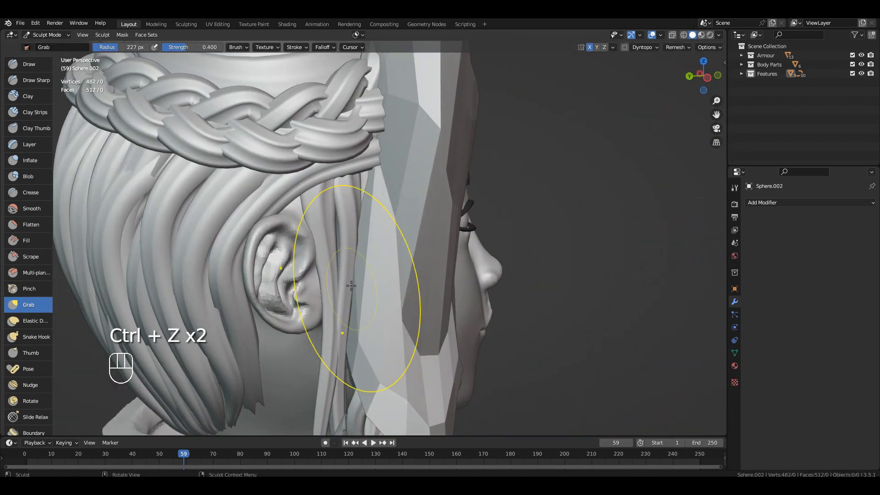
Pull the centre of the helmet's brow edge down between the eyes to form a pointed nose guard.
{"action": "left_click_drag", "start_coordinate": [343, 445], "coordinate": [353, 321], "text": "alt+shift"}
{"action": "left_click_drag", "start_coordinate": [415, 314], "coordinate": [436, 293], "text": "alt"}
{"action": "left_click_drag", "start_coordinate": [567, 244], "coordinate": [533, 216], "text": "alt"}
{"action": "key", "text": "ctrl+z"}
{"action": "left_click_drag", "start_coordinate": [536, 293], "coordinate": [632, 252], "text": "alt"}
{"action": "key", "text": "ctrl+z"}
{"action": "left_click_drag", "start_coordinate": [511, 201], "coordinate": [536, 257]}
{"action": "left_click_drag", "start_coordinate": [575, 261], "coordinate": [472, 293], "text": "alt"}
Isolate the helmet in local view and undo the recent grab strokes around the nose guard.
{"action": "left_click_drag", "start_coordinate": [525, 249], "coordinate": [501, 275], "text": "alt"}
{"action": "key", "text": "slash"}
{"action": "key", "text": "ctrl+z"}
{"action": "left_click_drag", "start_coordinate": [416, 281], "coordinate": [329, 323], "text": "alt"}
{"action": "left_click_drag", "start_coordinate": [405, 224], "coordinate": [379, 238], "text": "alt"}
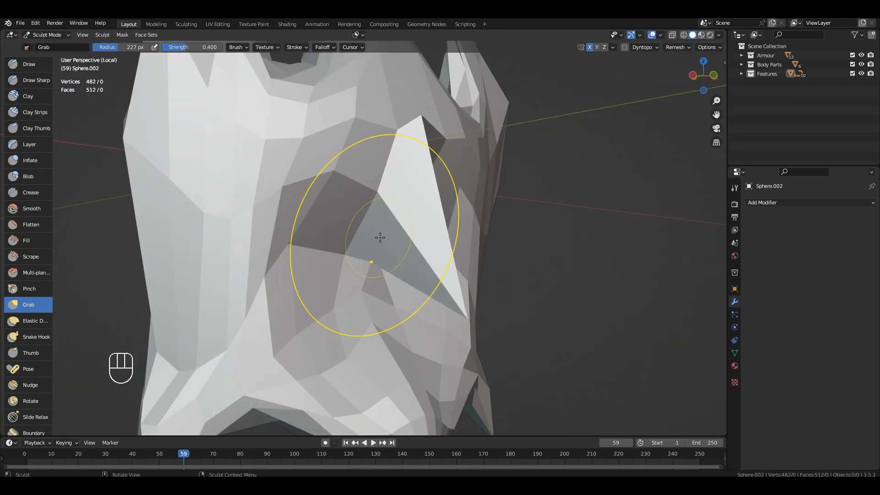
{"action": "key", "text": "slash"}
{"action": "key", "text": "ctrl+z"}
{"action": "key", "text": "ctrl+z"}
{"action": "key", "text": "ctrl+z"}
Isolate the helmet to examine the nose guard and face opening, and return to the full model.
{"action": "left_click_drag", "start_coordinate": [415, 273], "coordinate": [436, 285], "text": "alt"}
{"action": "key", "text": "slash"}
{"action": "scroll", "coordinate": [358, 250], "scroll_direction": "up", "scroll_amount": 3}
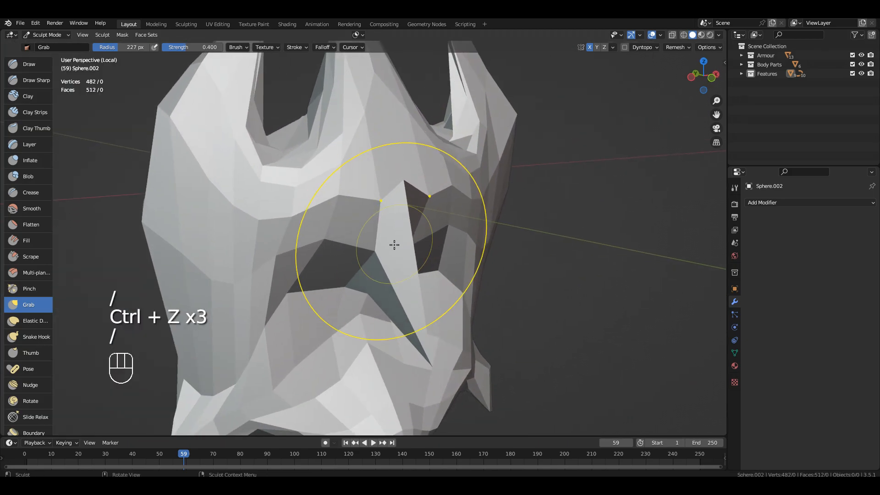
{"action": "left_click_drag", "start_coordinate": [395, 245], "coordinate": [452, 260], "text": "alt"}
{"action": "key", "text": "slash"}
Pull the tips of the helmet's spikes upward into longer, sharper points.
{"action": "left_click_drag", "start_coordinate": [331, 241], "coordinate": [391, 134], "text": "alt"}
{"action": "left_click_drag", "start_coordinate": [403, 220], "coordinate": [399, 275], "text": "alt"}
{"action": "left_click_drag", "start_coordinate": [417, 229], "coordinate": [424, 256], "text": "ctrl+alt"}
{"action": "left_click_drag", "start_coordinate": [412, 270], "coordinate": [450, 320], "text": "alt+shift"}
{"action": "left_click_drag", "start_coordinate": [403, 197], "coordinate": [389, 321], "text": "alt+shift"}
{"action": "left_click_drag", "start_coordinate": [366, 220], "coordinate": [436, 201], "text": "alt"}
{"action": "left_click_drag", "start_coordinate": [354, 158], "coordinate": [348, 142]}
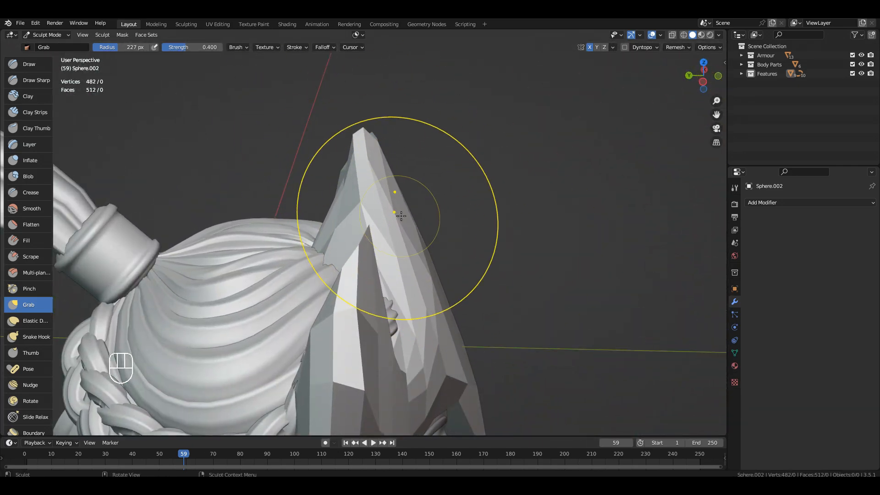
{"action": "left_click_drag", "start_coordinate": [400, 215], "coordinate": [441, 244], "text": "alt"}
{"action": "left_click_drag", "start_coordinate": [397, 81], "coordinate": [390, 82]}
Refine the silhouette of the centre peak and side horns from several angles with the Grab brush.
{"action": "mouse_move", "coordinate": [390, 138]}
{"action": "left_mouse_down", "text": "alt"}
{"action": "mouse_move", "coordinate": [381, 121]}
{"action": "mouse_move", "coordinate": [366, 158]}
{"action": "left_mouse_up", "text": "alt"}
{"action": "mouse_move", "coordinate": [389, 321]}
{"action": "left_mouse_down", "text": "alt+shift"}
{"action": "mouse_move", "coordinate": [390, 222]}
{"action": "mouse_move", "coordinate": [403, 215]}
{"action": "left_mouse_up", "text": "alt+shift"}
{"action": "left_click_drag", "start_coordinate": [374, 280], "coordinate": [372, 344], "text": "ctrl+alt"}
{"action": "mouse_move", "coordinate": [373, 245]}
{"action": "left_mouse_down", "text": "alt"}
{"action": "mouse_move", "coordinate": [363, 263]}
{"action": "mouse_move", "coordinate": [508, 280]}
{"action": "left_mouse_up", "text": "alt"}
{"action": "left_click_drag", "start_coordinate": [412, 110], "coordinate": [406, 187], "text": "alt+shift"}
{"action": "mouse_move", "coordinate": [357, 243]}
{"action": "left_mouse_down", "text": "alt"}
{"action": "mouse_move", "coordinate": [410, 207]}
{"action": "mouse_move", "coordinate": [404, 80]}
{"action": "left_mouse_up", "text": "alt"}
{"action": "left_click_drag", "start_coordinate": [469, 245], "coordinate": [412, 256], "text": "alt"}
{"action": "left_click_drag", "start_coordinate": [403, 247], "coordinate": [330, 248], "text": "alt+shift"}
{"action": "left_click_drag", "start_coordinate": [427, 229], "coordinate": [348, 238], "text": "alt"}
{"action": "left_click_drag", "start_coordinate": [436, 197], "coordinate": [351, 132], "text": "alt"}
{"action": "left_click_drag", "start_coordinate": [416, 130], "coordinate": [399, 156], "text": "alt"}
Try more grab strokes around the horns and undo them.
{"action": "left_click_drag", "start_coordinate": [360, 83], "coordinate": [485, 229], "text": "alt"}
{"action": "mouse_move", "coordinate": [485, 229]}
{"action": "left_mouse_down", "text": "alt+shift"}
{"action": "mouse_move", "coordinate": [495, 263]}
{"action": "mouse_move", "coordinate": [457, 194]}
{"action": "mouse_move", "coordinate": [454, 283]}
{"action": "mouse_move", "coordinate": [399, 220]}
{"action": "left_mouse_up", "text": "alt+shift"}
{"action": "key", "text": "ctrl+z"}
{"action": "mouse_move", "coordinate": [399, 219]}
{"action": "left_mouse_down", "text": "alt+shift"}
{"action": "mouse_move", "coordinate": [426, 271]}
{"action": "mouse_move", "coordinate": [422, 171]}
{"action": "mouse_move", "coordinate": [446, 136]}
{"action": "mouse_move", "coordinate": [470, 388]}
{"action": "mouse_move", "coordinate": [392, 291]}
{"action": "mouse_move", "coordinate": [452, 255]}
{"action": "left_mouse_up", "text": "alt+shift"}
{"action": "key", "text": "ctrl+z"}
Set the voxel size to about 0.06 m and voxel-remesh the helmet.
{"action": "left_click_drag", "start_coordinate": [445, 104], "coordinate": [460, 297], "text": "ctrl+alt"}
{"action": "left_click_drag", "start_coordinate": [460, 298], "coordinate": [531, 257], "text": "alt"}
{"action": "mouse_move", "coordinate": [532, 256]}
{"action": "left_mouse_down", "text": "alt"}
{"action": "mouse_move", "coordinate": [510, 213]}
{"action": "mouse_move", "coordinate": [483, 249]}
{"action": "left_mouse_up", "text": "alt"}
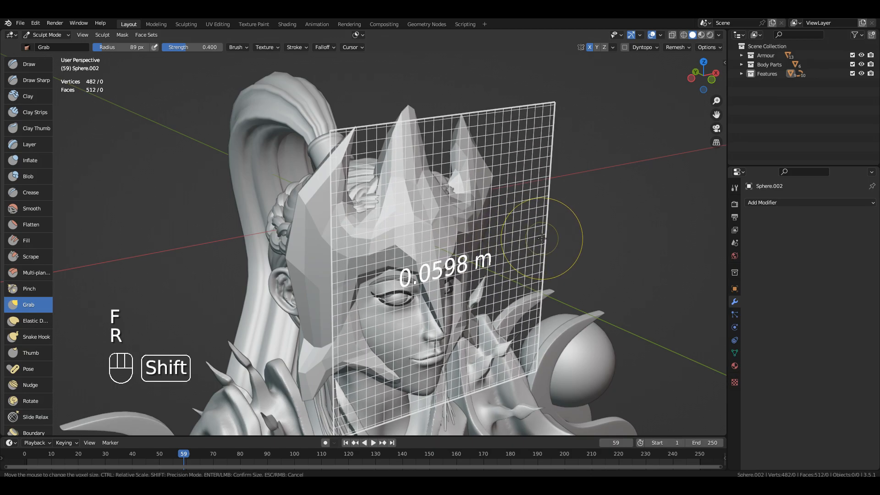
{"action": "left_click", "coordinate": [539, 238]}
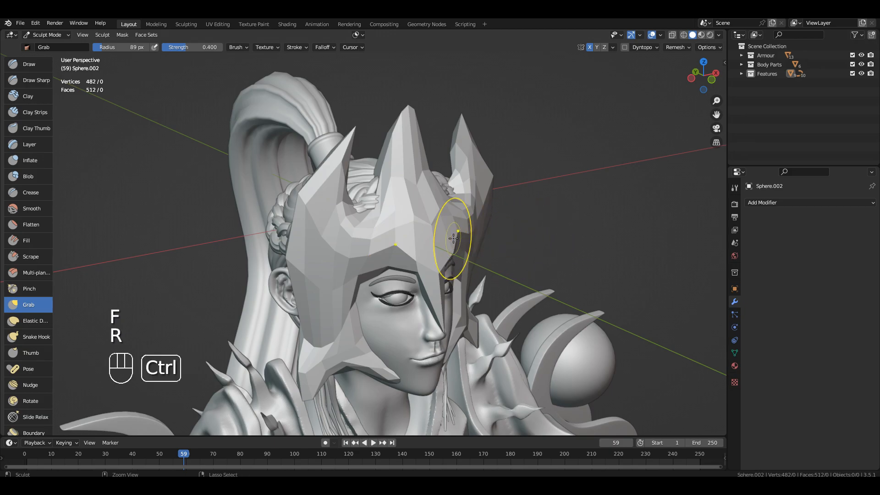
{"action": "key", "text": "ctrl+r"}
{"action": "scroll", "coordinate": [436, 259], "scroll_direction": "up", "scroll_amount": 2}
{"action": "mouse_move", "coordinate": [435, 256]}
{"action": "middle_mouse_down", "text": "shift"}
{"action": "mouse_move", "coordinate": [438, 160]}
{"action": "mouse_move", "coordinate": [448, 205]}
{"action": "mouse_move", "coordinate": [425, 212]}
{"action": "middle_mouse_up", "text": "shift"}
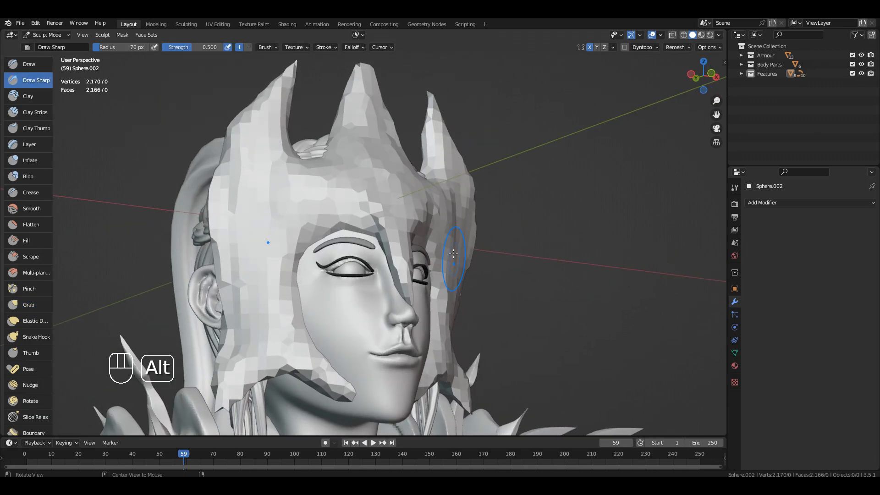
Symmetrize the remeshed helmet from -X to +X.
{"action": "left_click_drag", "start_coordinate": [453, 255], "coordinate": [435, 237], "text": "alt"}
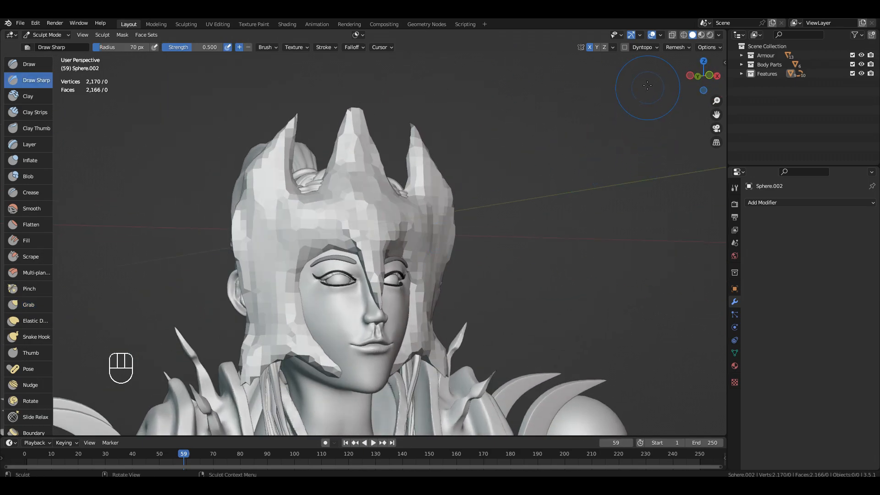
{"action": "left_click", "coordinate": [613, 47]}
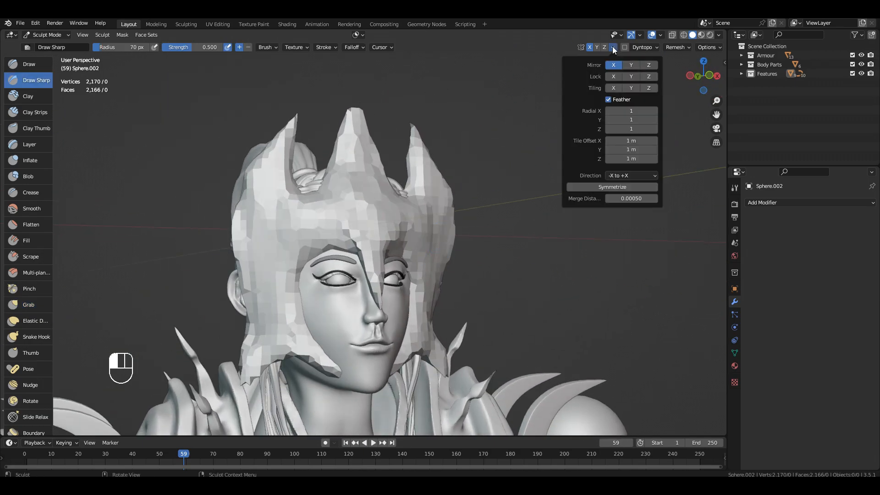
{"action": "left_click", "coordinate": [623, 189]}
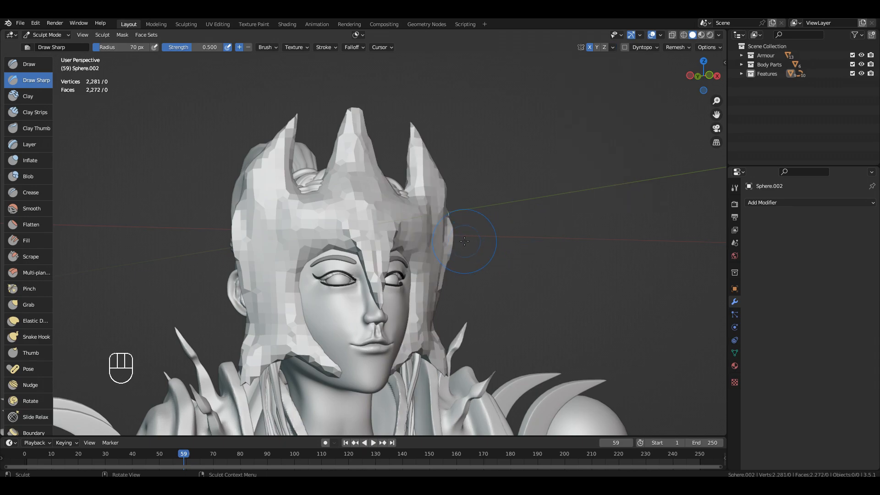
{"action": "mouse_move", "coordinate": [402, 272]}
{"action": "middle_mouse_down", "text": "alt"}
{"action": "mouse_move", "coordinate": [394, 348]}
{"action": "mouse_move", "coordinate": [384, 292]}
{"action": "middle_mouse_up", "text": "alt"}
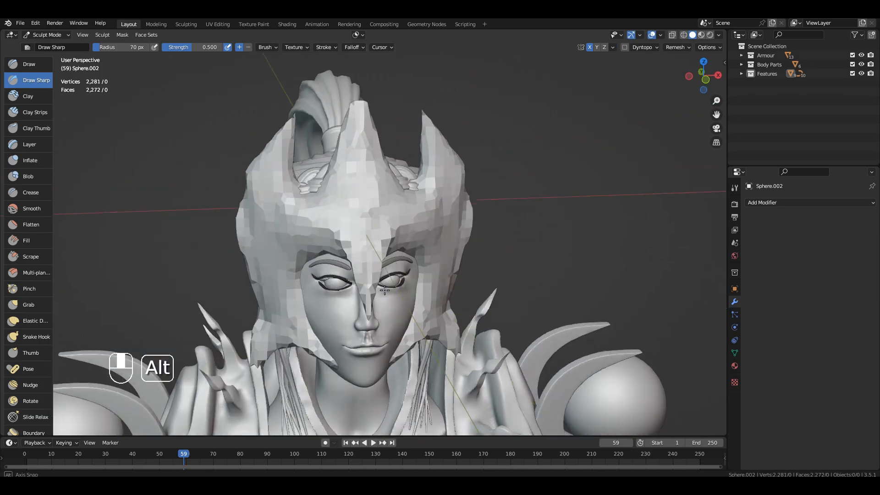
{"action": "left_click_drag", "start_coordinate": [387, 298], "coordinate": [413, 171], "text": "alt"}
{"action": "middle_click_drag", "start_coordinate": [413, 171], "coordinate": [420, 228], "text": "alt"}
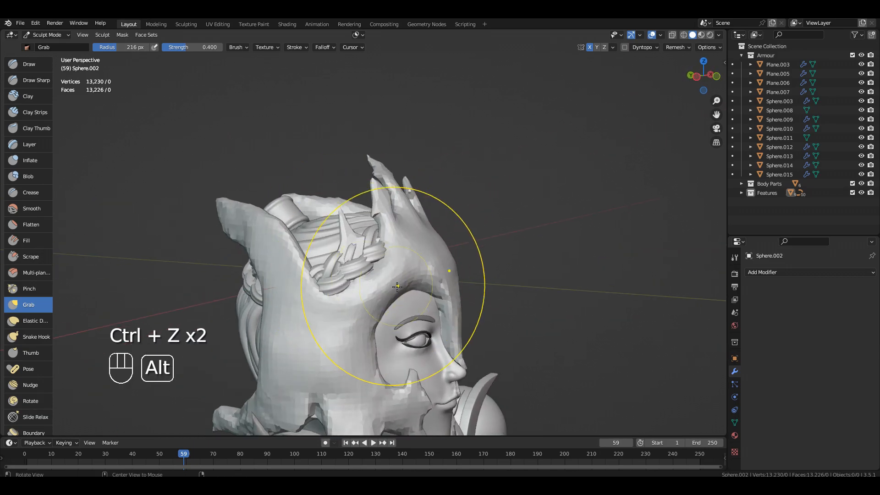
{"action": "middle_click_drag", "start_coordinate": [402, 239], "coordinate": [411, 243], "text": "alt+shift"}
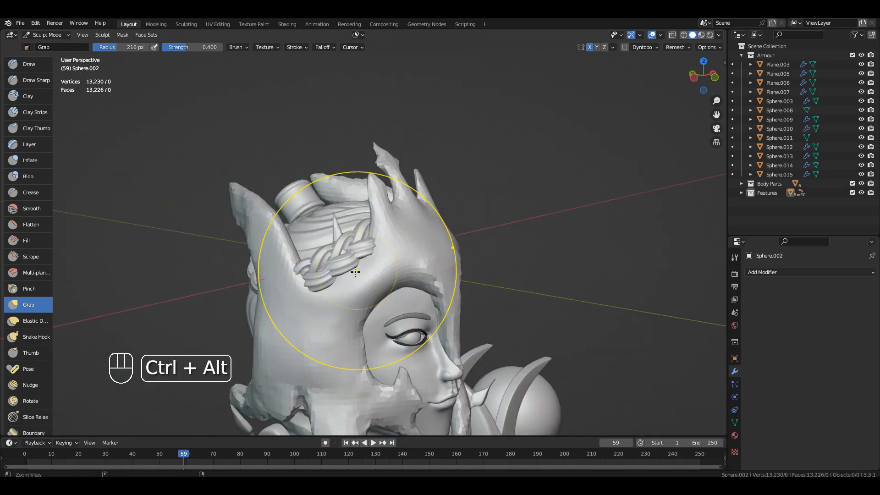
Refine the curve of the side horns and front prongs with the Grab brush from several angles.
{"action": "middle_click_drag", "start_coordinate": [355, 272], "coordinate": [343, 261], "text": "ctrl+alt"}
{"action": "middle_click_drag", "start_coordinate": [344, 262], "coordinate": [319, 253], "text": "alt+shift"}
{"action": "middle_click_drag", "start_coordinate": [403, 263], "coordinate": [433, 238], "text": "alt"}
{"action": "middle_click_drag", "start_coordinate": [317, 229], "coordinate": [385, 239], "text": "alt"}
{"action": "middle_click_drag", "start_coordinate": [424, 202], "coordinate": [364, 192], "text": "alt"}
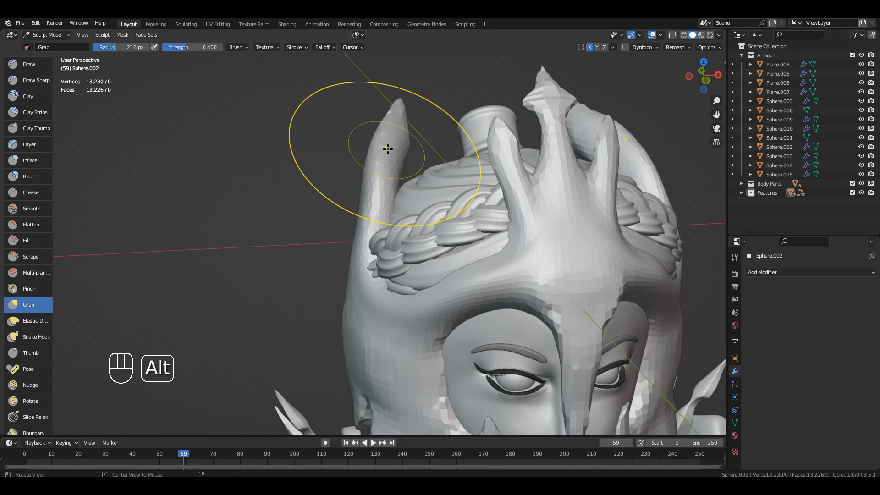
{"action": "left_click_drag", "start_coordinate": [384, 150], "coordinate": [445, 154], "text": "alt"}
{"action": "left_click_drag", "start_coordinate": [316, 160], "coordinate": [298, 202], "text": "alt"}
{"action": "left_click_drag", "start_coordinate": [412, 215], "coordinate": [449, 257], "text": "ctrl+alt"}
{"action": "left_click_drag", "start_coordinate": [449, 256], "coordinate": [475, 257], "text": "alt"}
{"action": "left_click_drag", "start_coordinate": [475, 275], "coordinate": [481, 252], "text": "ctrl+alt"}
{"action": "left_click_drag", "start_coordinate": [482, 284], "coordinate": [383, 292], "text": "alt+shift"}
Open the helmet's side around the ear with the Grab brush, leaving a narrow cheek guard and a rear neck flap.
{"action": "left_click_drag", "start_coordinate": [464, 345], "coordinate": [389, 316], "text": "alt"}
{"action": "left_click_drag", "start_coordinate": [390, 256], "coordinate": [399, 295], "text": "alt+shift"}
{"action": "left_click_drag", "start_coordinate": [367, 198], "coordinate": [356, 236], "text": "alt"}
{"action": "left_click_drag", "start_coordinate": [458, 261], "coordinate": [413, 248], "text": "alt"}
{"action": "left_click_drag", "start_coordinate": [340, 286], "coordinate": [390, 257], "text": "alt"}
{"action": "left_click_drag", "start_coordinate": [403, 261], "coordinate": [426, 298], "text": "ctrl+alt"}
{"action": "left_click_drag", "start_coordinate": [435, 312], "coordinate": [446, 183], "text": "alt+shift"}
{"action": "left_click_drag", "start_coordinate": [451, 243], "coordinate": [463, 206], "text": "alt"}
{"action": "mouse_move", "coordinate": [415, 201]}
{"action": "left_mouse_down", "text": "alt"}
{"action": "mouse_move", "coordinate": [467, 202]}
{"action": "mouse_move", "coordinate": [376, 185]}
{"action": "mouse_move", "coordinate": [418, 173]}
{"action": "mouse_move", "coordinate": [392, 153]}
{"action": "left_mouse_up", "text": "alt"}
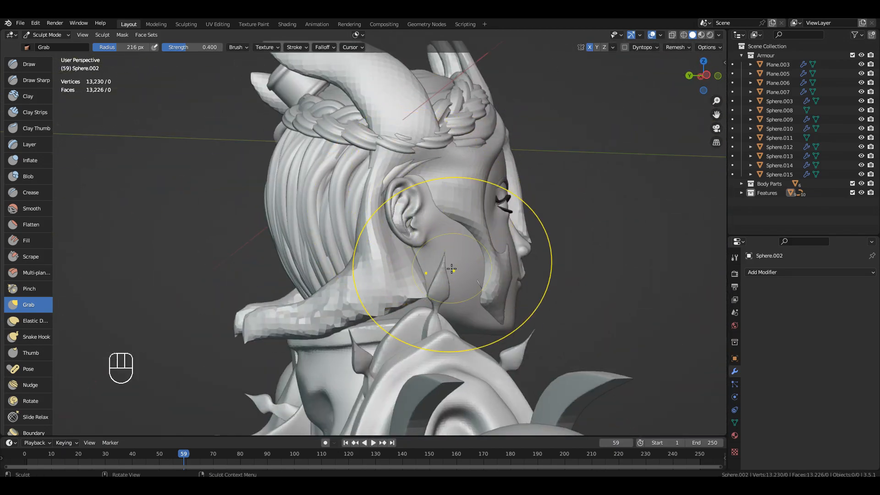
Shape the cheek guard into a slanted rounded tongue running down the cheek with the Grab brush.
{"action": "left_click_drag", "start_coordinate": [437, 249], "coordinate": [412, 234], "text": "alt"}
{"action": "left_click_drag", "start_coordinate": [427, 199], "coordinate": [443, 257], "text": "alt+shift"}
{"action": "left_click_drag", "start_coordinate": [475, 214], "coordinate": [308, 176], "text": "alt"}
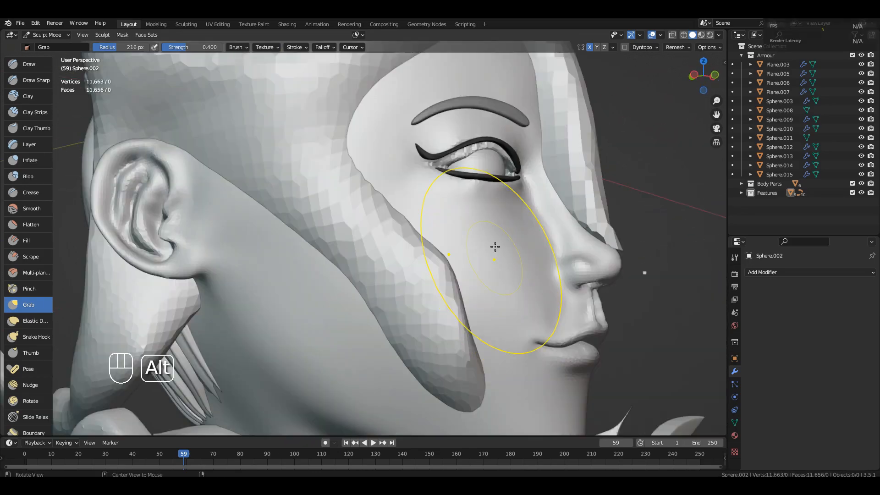
{"action": "left_click_drag", "start_coordinate": [491, 275], "coordinate": [401, 347], "text": "alt"}
{"action": "left_click_drag", "start_coordinate": [420, 319], "coordinate": [442, 320]}
{"action": "mouse_move", "coordinate": [451, 321]}
{"action": "left_mouse_down", "text": "alt"}
{"action": "mouse_move", "coordinate": [388, 314]}
{"action": "mouse_move", "coordinate": [458, 312]}
{"action": "left_mouse_up", "text": "alt"}
{"action": "left_click_drag", "start_coordinate": [417, 353], "coordinate": [413, 361], "text": "shift"}
Pull the cheek guard's lower end into a fork with a forward tip and a backward spur.
{"action": "left_click_drag", "start_coordinate": [337, 303], "coordinate": [362, 275], "text": "alt"}
{"action": "left_click_drag", "start_coordinate": [401, 337], "coordinate": [385, 263], "text": "alt+shift"}
{"action": "left_click_drag", "start_coordinate": [433, 303], "coordinate": [481, 261], "text": "alt"}
{"action": "left_click_drag", "start_coordinate": [483, 252], "coordinate": [492, 188], "text": "ctrl+alt"}
{"action": "mouse_move", "coordinate": [499, 266]}
{"action": "left_mouse_down", "text": "alt+shift"}
{"action": "mouse_move", "coordinate": [441, 336]}
{"action": "mouse_move", "coordinate": [487, 256]}
{"action": "left_mouse_up", "text": "alt+shift"}
{"action": "left_click_drag", "start_coordinate": [487, 263], "coordinate": [495, 329], "text": "alt"}
{"action": "mouse_move", "coordinate": [498, 412]}
{"action": "left_mouse_down", "text": "alt+shift"}
{"action": "mouse_move", "coordinate": [541, 298]}
{"action": "mouse_move", "coordinate": [526, 287]}
{"action": "mouse_move", "coordinate": [561, 293]}
{"action": "mouse_move", "coordinate": [577, 243]}
{"action": "mouse_move", "coordinate": [559, 253]}
{"action": "left_mouse_up", "text": "alt+shift"}
{"action": "left_click_drag", "start_coordinate": [559, 253], "coordinate": [555, 239]}
{"action": "left_click_drag", "start_coordinate": [527, 229], "coordinate": [543, 225], "text": "alt"}
{"action": "left_click_drag", "start_coordinate": [495, 175], "coordinate": [527, 236], "text": "alt+shift"}
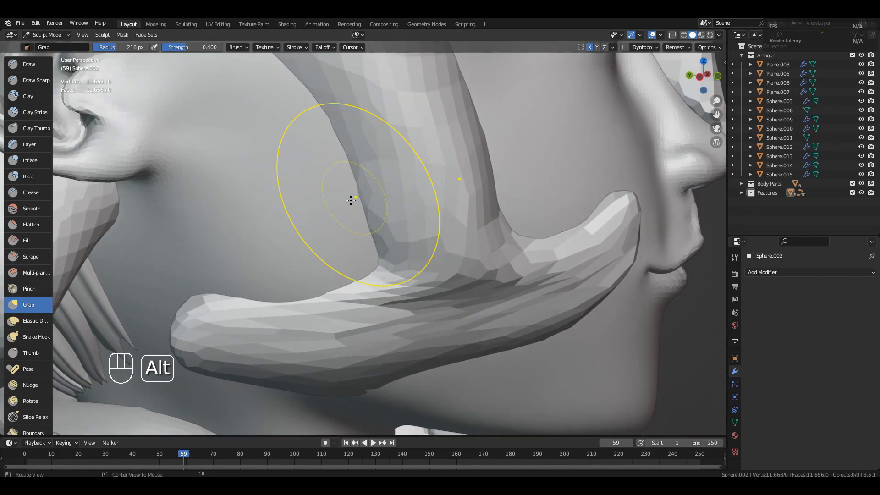
Turn the cheek guard's front tip upward and widen its rear spur along the jaw with the Grab brush.
{"action": "left_click_drag", "start_coordinate": [367, 183], "coordinate": [389, 227], "text": "ctrl+alt"}
{"action": "left_click_drag", "start_coordinate": [442, 232], "coordinate": [417, 234], "text": "alt"}
{"action": "mouse_move", "coordinate": [534, 293]}
{"action": "left_mouse_down", "text": "alt"}
{"action": "mouse_move", "coordinate": [495, 299]}
{"action": "mouse_move", "coordinate": [524, 276]}
{"action": "mouse_move", "coordinate": [549, 218]}
{"action": "left_mouse_up", "text": "alt"}
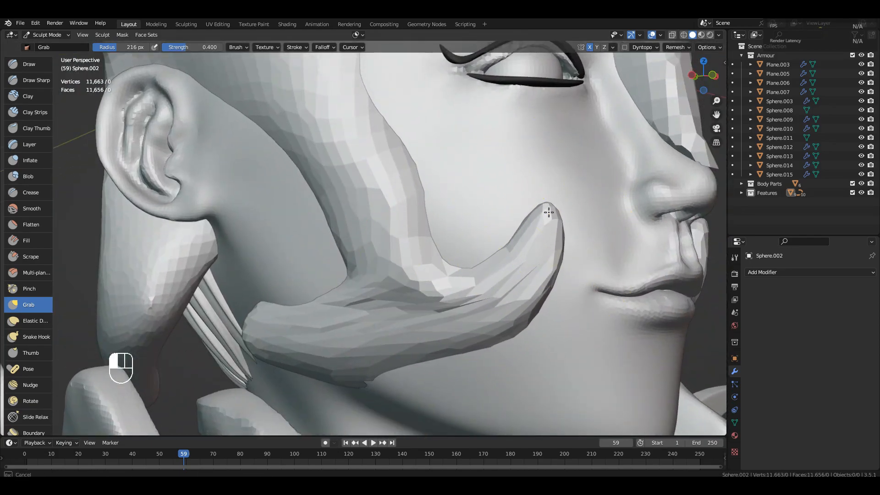
{"action": "left_click_drag", "start_coordinate": [536, 338], "coordinate": [407, 367], "text": "alt"}
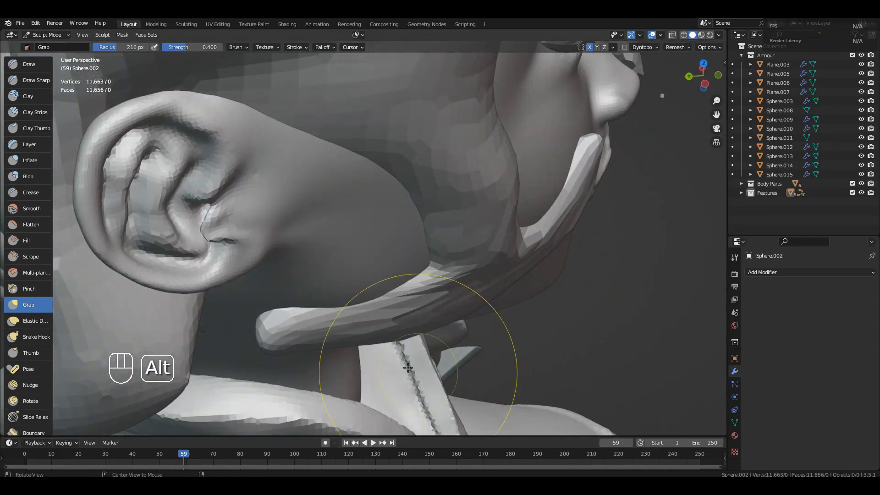
{"action": "left_click_drag", "start_coordinate": [366, 320], "coordinate": [314, 394], "text": "alt"}
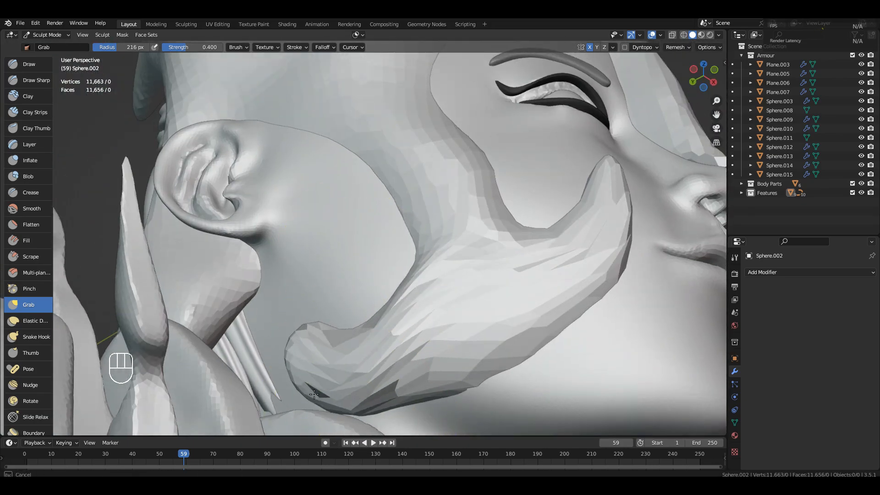
{"action": "mouse_move", "coordinate": [434, 340]}
{"action": "left_mouse_down", "text": "alt"}
{"action": "mouse_move", "coordinate": [353, 318]}
{"action": "mouse_move", "coordinate": [416, 271]}
{"action": "mouse_move", "coordinate": [398, 320]}
{"action": "left_mouse_up", "text": "alt"}
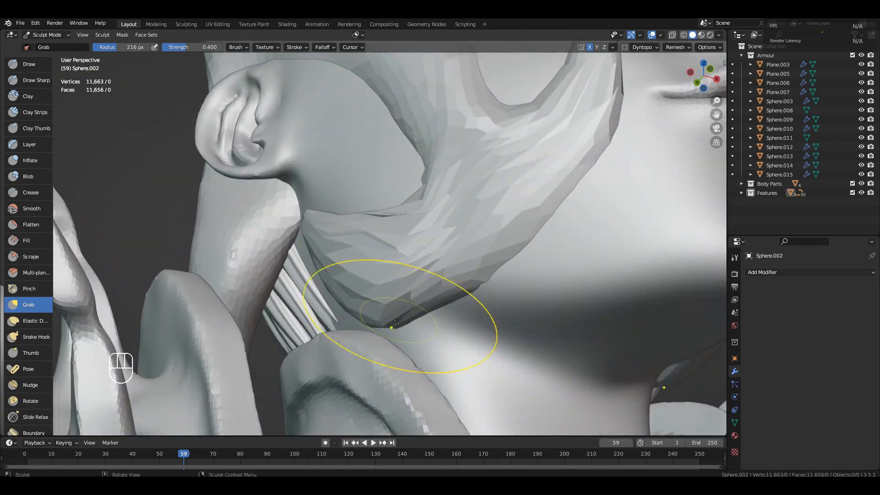
{"action": "left_click_drag", "start_coordinate": [430, 211], "coordinate": [405, 200], "text": "alt"}
Voxel-remesh the helmet with a smaller voxel size for a denser mesh.
{"action": "key", "text": "ctrl+r"}
{"action": "key", "text": "ctrl+z"}
{"action": "key", "text": "ctrl+r"}
{"action": "middle_click_drag", "start_coordinate": [405, 201], "coordinate": [446, 279]}
{"action": "middle_click_drag", "start_coordinate": [447, 280], "coordinate": [434, 313]}
{"action": "key", "text": "ctrl+z"}
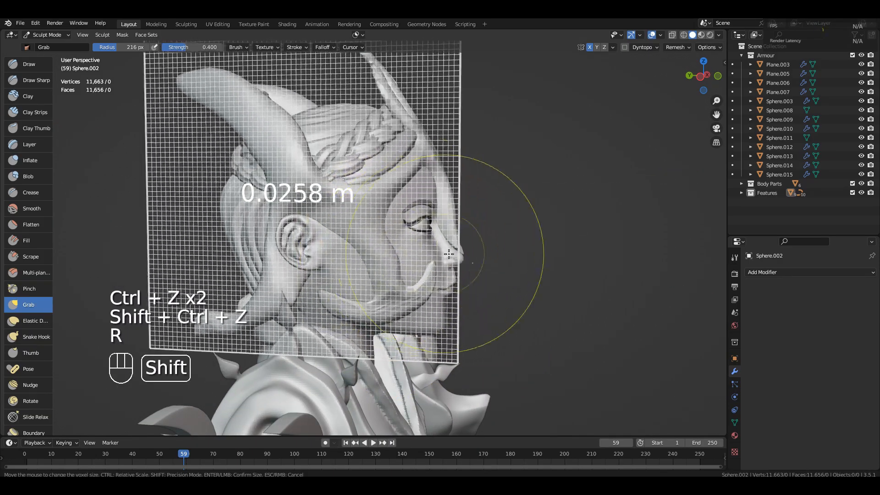
{"action": "mouse_move", "coordinate": [371, 303]}
{"action": "left_mouse_down", "text": "ctrl+alt"}
{"action": "mouse_move", "coordinate": [413, 246]}
{"action": "mouse_move", "coordinate": [438, 287]}
{"action": "mouse_move", "coordinate": [465, 251]}
{"action": "left_mouse_up", "text": "ctrl+alt"}
{"action": "mouse_move", "coordinate": [450, 221]}
{"action": "left_mouse_down", "text": "ctrl+alt"}
{"action": "mouse_move", "coordinate": [467, 249]}
{"action": "mouse_move", "coordinate": [449, 263]}
{"action": "left_mouse_up", "text": "ctrl+alt"}
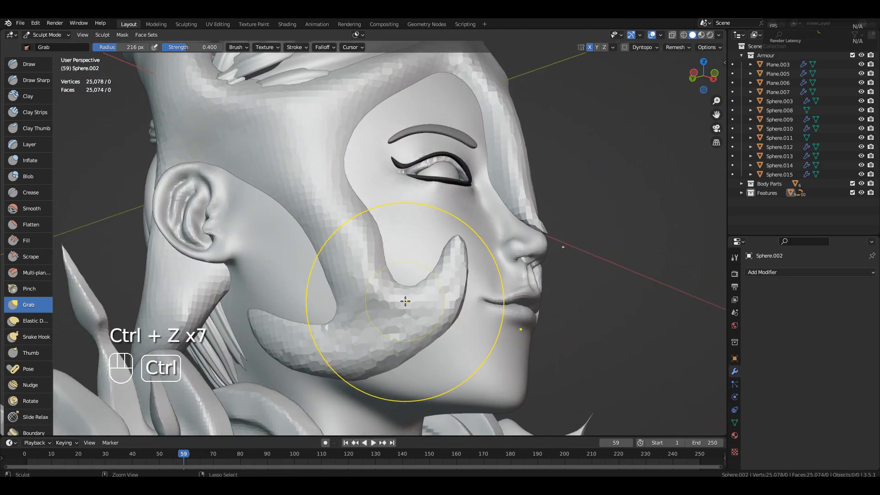
{"action": "key", "text": "ctrl+z"}
{"action": "key", "text": "ctrl+shift+z"}
Arch the underside of the cheek guard's fork and smooth the curve of the eye opening with the Grab brush.
{"action": "left_click_drag", "start_coordinate": [405, 301], "coordinate": [383, 366], "text": "alt"}
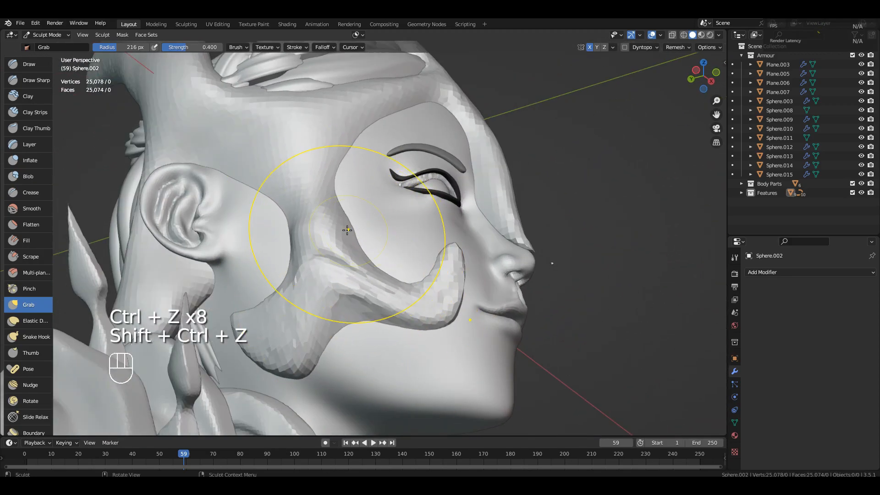
{"action": "left_click_drag", "start_coordinate": [354, 314], "coordinate": [351, 370], "text": "alt"}
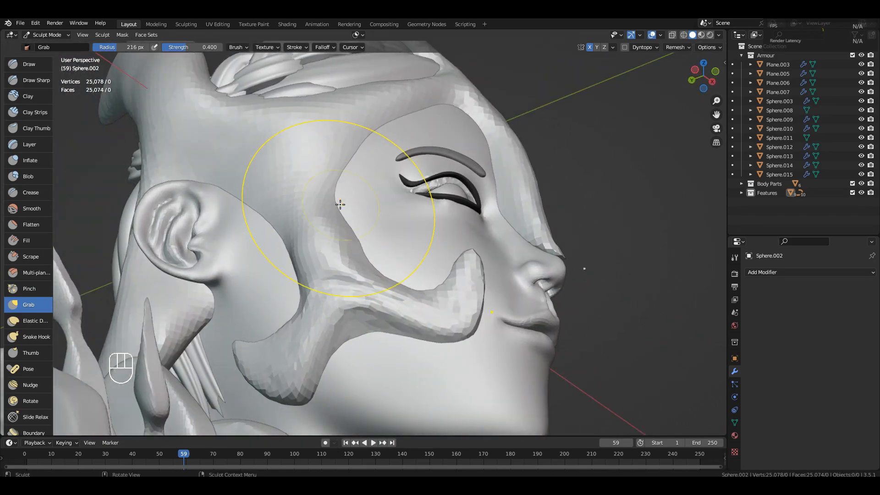
{"action": "left_click_drag", "start_coordinate": [340, 205], "coordinate": [344, 266], "text": "alt"}
{"action": "left_click_drag", "start_coordinate": [340, 274], "coordinate": [344, 303], "text": "shift"}
{"action": "mouse_move", "coordinate": [426, 270]}
{"action": "left_mouse_down", "text": "alt"}
{"action": "mouse_move", "coordinate": [366, 267]}
{"action": "mouse_move", "coordinate": [403, 220]}
{"action": "left_mouse_up", "text": "alt"}
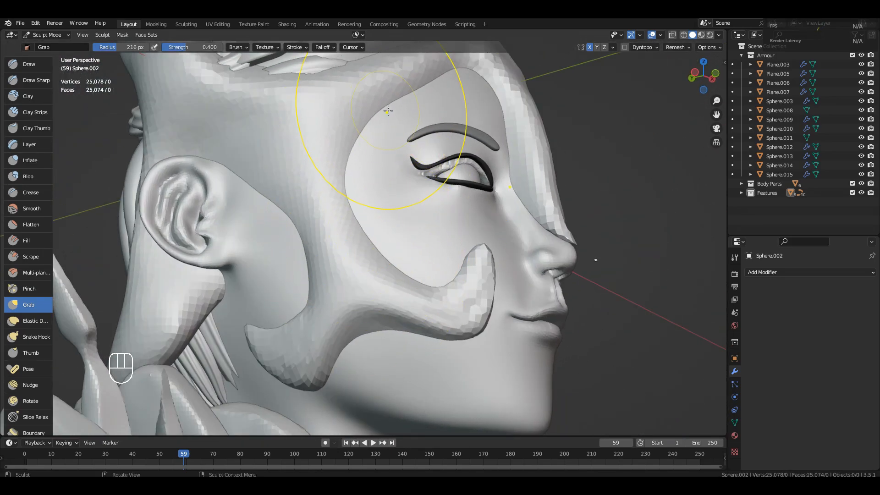
{"action": "left_click_drag", "start_coordinate": [388, 111], "coordinate": [395, 153], "text": "alt"}
{"action": "mouse_move", "coordinate": [347, 186]}
{"action": "left_mouse_down", "text": "alt"}
{"action": "mouse_move", "coordinate": [355, 214]}
{"action": "mouse_move", "coordinate": [316, 270]}
{"action": "mouse_move", "coordinate": [406, 310]}
{"action": "mouse_move", "coordinate": [402, 283]}
{"action": "mouse_move", "coordinate": [367, 314]}
{"action": "mouse_move", "coordinate": [413, 232]}
{"action": "mouse_move", "coordinate": [318, 243]}
{"action": "left_mouse_up", "text": "alt"}
Switch to the Draw Sharp brush and smooth the surfaces of the side horns and brow band.
{"action": "mouse_move", "coordinate": [319, 243]}
{"action": "middle_mouse_down"}
{"action": "mouse_move", "coordinate": [315, 216]}
{"action": "mouse_move", "coordinate": [383, 295]}
{"action": "middle_mouse_up"}
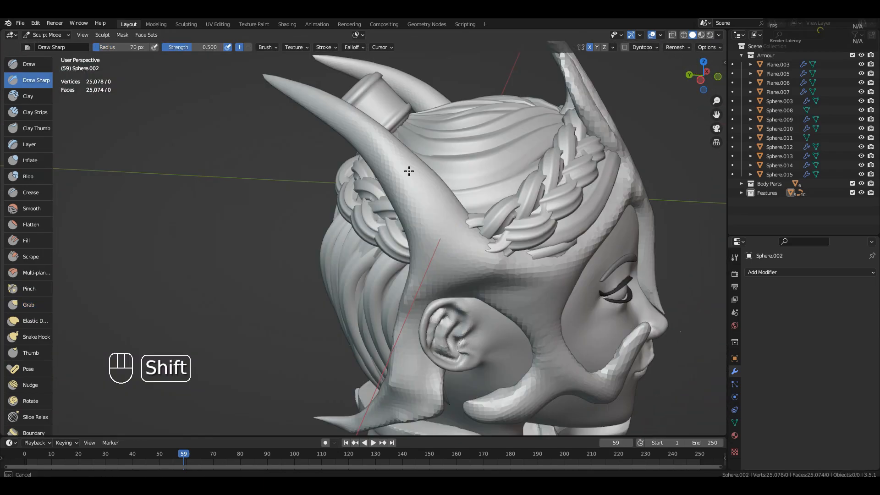
{"action": "middle_click_drag", "start_coordinate": [406, 167], "coordinate": [363, 163], "text": "shift"}
{"action": "left_click_drag", "start_coordinate": [363, 163], "coordinate": [412, 257], "text": "alt"}
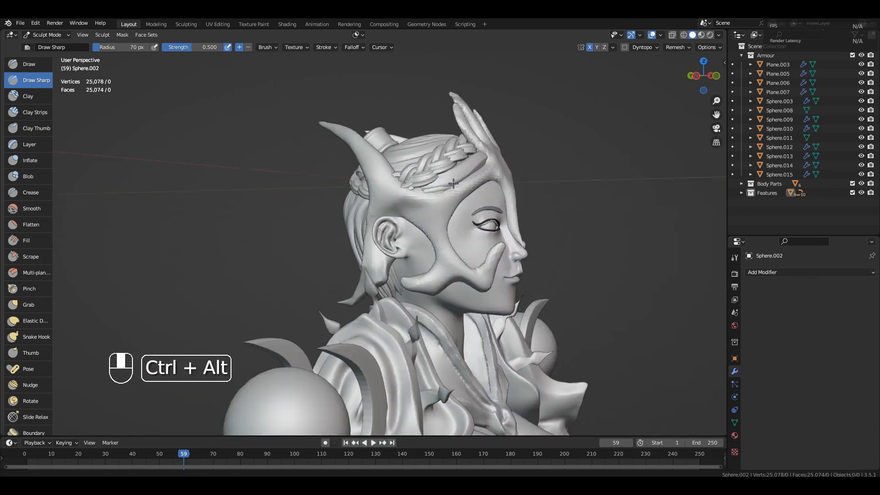
{"action": "middle_click_drag", "start_coordinate": [412, 257], "coordinate": [450, 219], "text": "ctrl"}
{"action": "mouse_move", "coordinate": [450, 218]}
{"action": "left_mouse_down", "text": "alt"}
{"action": "mouse_move", "coordinate": [450, 170]}
{"action": "mouse_move", "coordinate": [420, 180]}
{"action": "mouse_move", "coordinate": [371, 329]}
{"action": "left_mouse_up", "text": "alt"}
{"action": "mouse_move", "coordinate": [397, 183]}
{"action": "left_mouse_down", "text": "alt+shift"}
{"action": "mouse_move", "coordinate": [508, 299]}
{"action": "mouse_move", "coordinate": [283, 123]}
{"action": "left_mouse_up", "text": "alt+shift"}
{"action": "left_click_drag", "start_coordinate": [591, 151], "coordinate": [483, 188], "text": "alt"}
{"action": "left_click_drag", "start_coordinate": [632, 303], "coordinate": [468, 161], "text": "alt+shift"}
{"action": "left_click_drag", "start_coordinate": [596, 181], "coordinate": [577, 185], "text": "alt"}
Refine the tips and edges of the three front crown prongs with Draw Sharp and smoothing strokes.
{"action": "middle_click_drag", "start_coordinate": [578, 184], "coordinate": [513, 202]}
{"action": "middle_click_drag", "start_coordinate": [486, 197], "coordinate": [443, 318], "text": "shift"}
{"action": "middle_click_drag", "start_coordinate": [339, 197], "coordinate": [380, 180]}
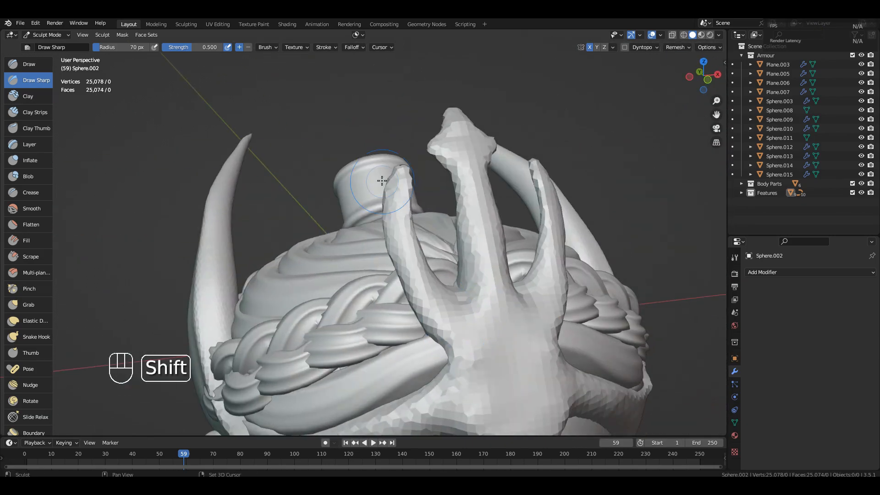
{"action": "middle_click_drag", "start_coordinate": [522, 247], "coordinate": [480, 269]}
{"action": "left_click_drag", "start_coordinate": [458, 151], "coordinate": [489, 144], "text": "alt"}
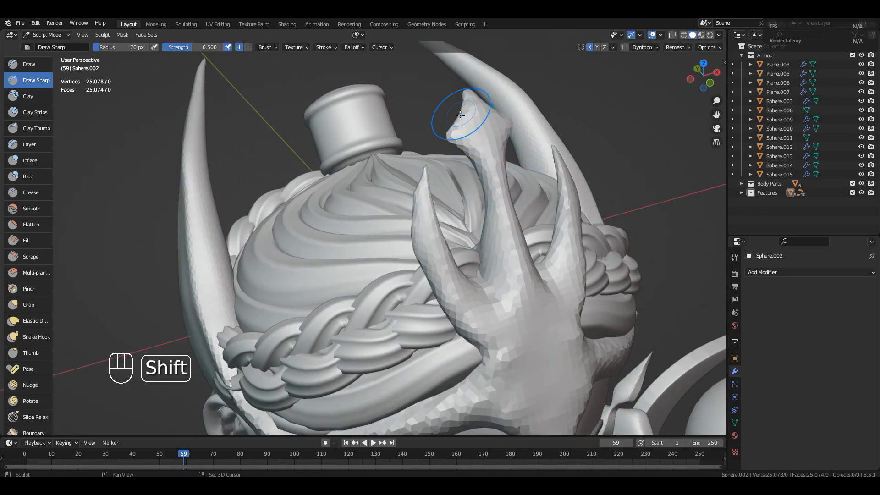
{"action": "mouse_move", "coordinate": [475, 113]}
{"action": "left_mouse_down", "text": "alt"}
{"action": "mouse_move", "coordinate": [515, 212]}
{"action": "mouse_move", "coordinate": [571, 252]}
{"action": "left_mouse_up", "text": "alt"}
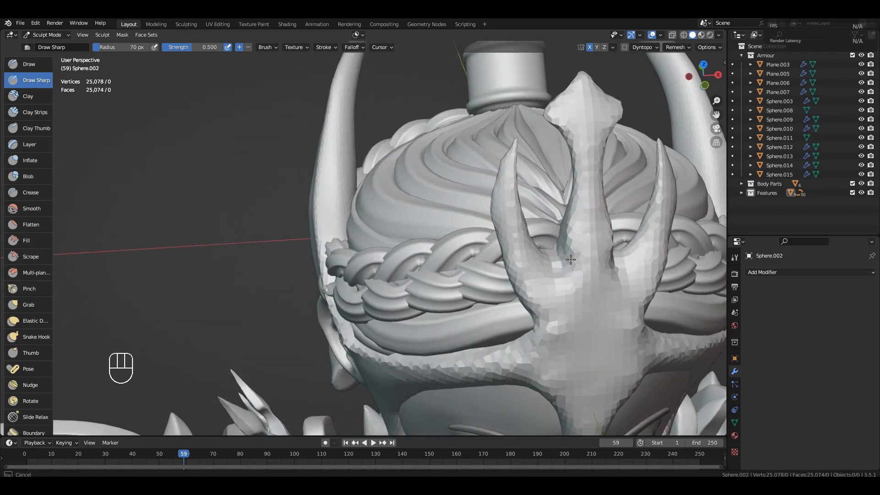
{"action": "left_click_drag", "start_coordinate": [510, 152], "coordinate": [497, 215]}
{"action": "mouse_move", "coordinate": [445, 249]}
{"action": "left_mouse_down", "text": "alt"}
{"action": "mouse_move", "coordinate": [495, 269]}
{"action": "mouse_move", "coordinate": [445, 238]}
{"action": "left_mouse_up", "text": "alt"}
{"action": "left_click_drag", "start_coordinate": [481, 284], "coordinate": [440, 316], "text": "alt"}
Define the centre prong's flared tip and the grooves between the front prongs with the Draw Sharp brush.
{"action": "left_click_drag", "start_coordinate": [499, 250], "coordinate": [519, 279]}
{"action": "left_click_drag", "start_coordinate": [472, 220], "coordinate": [518, 215], "text": "alt"}
{"action": "left_click_drag", "start_coordinate": [493, 102], "coordinate": [566, 165], "text": "alt"}
{"action": "mouse_move", "coordinate": [543, 273]}
{"action": "left_mouse_down", "text": "alt"}
{"action": "mouse_move", "coordinate": [522, 277]}
{"action": "mouse_move", "coordinate": [537, 279]}
{"action": "left_mouse_up", "text": "alt"}
{"action": "mouse_move", "coordinate": [513, 151]}
{"action": "left_mouse_down", "text": "alt"}
{"action": "mouse_move", "coordinate": [439, 172]}
{"action": "mouse_move", "coordinate": [485, 183]}
{"action": "left_mouse_up", "text": "alt"}
{"action": "left_click_drag", "start_coordinate": [507, 133], "coordinate": [422, 133], "text": "alt"}
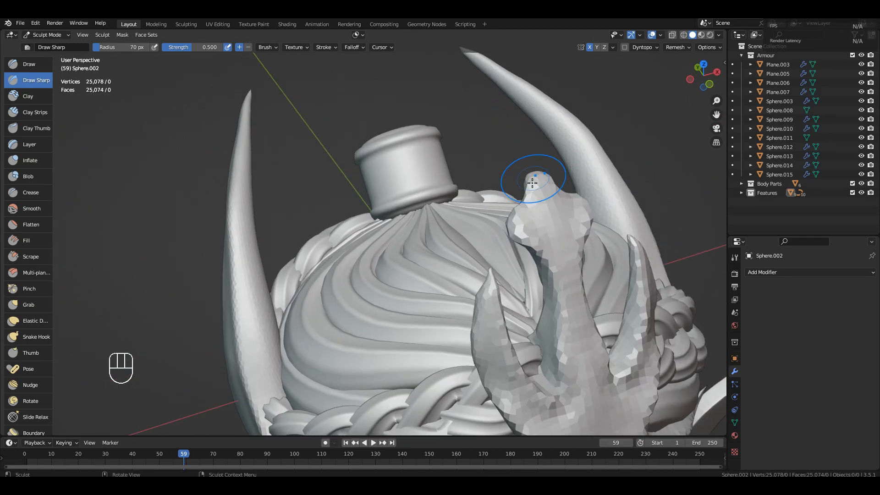
{"action": "left_click_drag", "start_coordinate": [532, 183], "coordinate": [609, 177], "text": "alt"}
{"action": "mouse_move", "coordinate": [518, 234]}
{"action": "left_mouse_down", "text": "alt"}
{"action": "mouse_move", "coordinate": [566, 225]}
{"action": "mouse_move", "coordinate": [522, 213]}
{"action": "left_mouse_up", "text": "alt"}
{"action": "mouse_move", "coordinate": [523, 261]}
{"action": "left_mouse_down", "text": "alt"}
{"action": "mouse_move", "coordinate": [555, 310]}
{"action": "mouse_move", "coordinate": [540, 206]}
{"action": "mouse_move", "coordinate": [554, 246]}
{"action": "mouse_move", "coordinate": [531, 326]}
{"action": "left_mouse_up", "text": "alt"}
Isolate the helmet in local view and voxel-remesh it at a finer resolution.
{"action": "mouse_move", "coordinate": [531, 326]}
{"action": "middle_mouse_down", "text": "alt"}
{"action": "mouse_move", "coordinate": [589, 318]}
{"action": "mouse_move", "coordinate": [660, 347]}
{"action": "mouse_move", "coordinate": [591, 238]}
{"action": "mouse_move", "coordinate": [530, 294]}
{"action": "mouse_move", "coordinate": [536, 285]}
{"action": "mouse_move", "coordinate": [527, 339]}
{"action": "mouse_move", "coordinate": [435, 293]}
{"action": "middle_mouse_up", "text": "alt"}
{"action": "key", "text": "slash"}
{"action": "middle_click_drag", "start_coordinate": [377, 334], "coordinate": [397, 298], "text": "alt+shift"}
{"action": "middle_click_drag", "start_coordinate": [412, 197], "coordinate": [407, 266], "text": "alt"}
{"action": "key", "text": "r"}
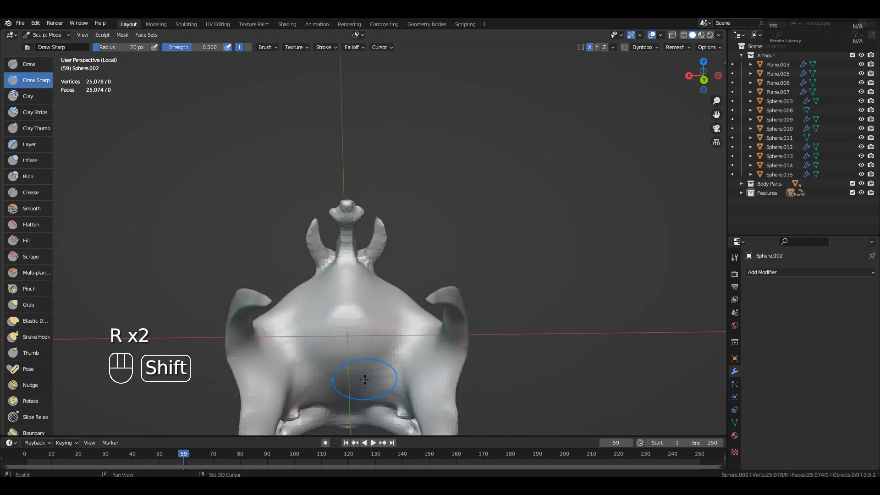
{"action": "mouse_move", "coordinate": [383, 311]}
{"action": "middle_mouse_down", "text": "shift"}
{"action": "mouse_move", "coordinate": [392, 314]}
{"action": "mouse_move", "coordinate": [422, 216]}
{"action": "mouse_move", "coordinate": [511, 219]}
{"action": "mouse_move", "coordinate": [489, 226]}
{"action": "mouse_move", "coordinate": [452, 145]}
{"action": "mouse_move", "coordinate": [522, 295]}
{"action": "mouse_move", "coordinate": [497, 190]}
{"action": "mouse_move", "coordinate": [479, 230]}
{"action": "mouse_move", "coordinate": [456, 187]}
{"action": "mouse_move", "coordinate": [557, 334]}
{"action": "mouse_move", "coordinate": [481, 295]}
{"action": "mouse_move", "coordinate": [489, 269]}
{"action": "mouse_move", "coordinate": [453, 242]}
{"action": "mouse_move", "coordinate": [506, 216]}
{"action": "mouse_move", "coordinate": [442, 268]}
{"action": "mouse_move", "coordinate": [434, 251]}
{"action": "mouse_move", "coordinate": [361, 298]}
{"action": "mouse_move", "coordinate": [468, 219]}
{"action": "mouse_move", "coordinate": [345, 285]}
{"action": "mouse_move", "coordinate": [359, 187]}
{"action": "mouse_move", "coordinate": [412, 326]}
{"action": "mouse_move", "coordinate": [512, 261]}
{"action": "mouse_move", "coordinate": [433, 130]}
{"action": "mouse_move", "coordinate": [426, 267]}
{"action": "mouse_move", "coordinate": [457, 337]}
{"action": "mouse_move", "coordinate": [524, 332]}
{"action": "mouse_move", "coordinate": [414, 315]}
{"action": "mouse_move", "coordinate": [379, 385]}
{"action": "mouse_move", "coordinate": [406, 367]}
{"action": "mouse_move", "coordinate": [381, 326]}
{"action": "middle_mouse_up", "text": "shift"}
{"action": "key", "text": "6"}
{"action": "key", "text": "ctrl+z"}
{"action": "key", "text": "ctrl+z"}
Flatten the faces of the helmet's horns with the Scrape brush.
{"action": "mouse_move", "coordinate": [443, 193]}
{"action": "middle_mouse_down"}
{"action": "mouse_move", "coordinate": [364, 344]}
{"action": "mouse_move", "coordinate": [471, 177]}
{"action": "mouse_move", "coordinate": [408, 277]}
{"action": "mouse_move", "coordinate": [394, 266]}
{"action": "mouse_move", "coordinate": [406, 253]}
{"action": "middle_mouse_up"}
{"action": "mouse_move", "coordinate": [405, 169]}
{"action": "middle_mouse_down", "text": "alt"}
{"action": "mouse_move", "coordinate": [353, 253]}
{"action": "mouse_move", "coordinate": [366, 247]}
{"action": "middle_mouse_up", "text": "alt"}
{"action": "mouse_move", "coordinate": [308, 168]}
{"action": "middle_mouse_down", "text": "alt"}
{"action": "mouse_move", "coordinate": [379, 177]}
{"action": "mouse_move", "coordinate": [405, 148]}
{"action": "middle_mouse_up", "text": "alt"}
{"action": "key", "text": "6"}
{"action": "mouse_move", "coordinate": [318, 332]}
{"action": "middle_mouse_down", "text": "alt"}
{"action": "mouse_move", "coordinate": [304, 246]}
{"action": "mouse_move", "coordinate": [349, 187]}
{"action": "mouse_move", "coordinate": [356, 247]}
{"action": "mouse_move", "coordinate": [348, 185]}
{"action": "mouse_move", "coordinate": [367, 220]}
{"action": "mouse_move", "coordinate": [318, 189]}
{"action": "mouse_move", "coordinate": [378, 395]}
{"action": "middle_mouse_up", "text": "alt"}
{"action": "left_click_drag", "start_coordinate": [379, 395], "coordinate": [256, 119]}
{"action": "mouse_move", "coordinate": [257, 119]}
{"action": "middle_mouse_down", "text": "alt"}
{"action": "mouse_move", "coordinate": [284, 245]}
{"action": "mouse_move", "coordinate": [316, 165]}
{"action": "middle_mouse_up", "text": "alt"}
{"action": "left_click_drag", "start_coordinate": [317, 165], "coordinate": [279, 277]}
Plane the front crown prongs into flatter, crisper shapes with the Scrape brush at strength 0.700.
{"action": "mouse_move", "coordinate": [279, 277]}
{"action": "middle_mouse_down", "text": "alt"}
{"action": "mouse_move", "coordinate": [157, 290]}
{"action": "mouse_move", "coordinate": [257, 293]}
{"action": "middle_mouse_up", "text": "alt"}
{"action": "mouse_move", "coordinate": [257, 293]}
{"action": "middle_mouse_down", "text": "alt+shift"}
{"action": "mouse_move", "coordinate": [370, 360]}
{"action": "mouse_move", "coordinate": [344, 324]}
{"action": "mouse_move", "coordinate": [369, 300]}
{"action": "middle_mouse_up", "text": "alt+shift"}
{"action": "mouse_move", "coordinate": [306, 294]}
{"action": "middle_mouse_down", "text": "alt"}
{"action": "mouse_move", "coordinate": [306, 308]}
{"action": "mouse_move", "coordinate": [270, 203]}
{"action": "middle_mouse_up", "text": "alt"}
{"action": "key", "text": "6"}
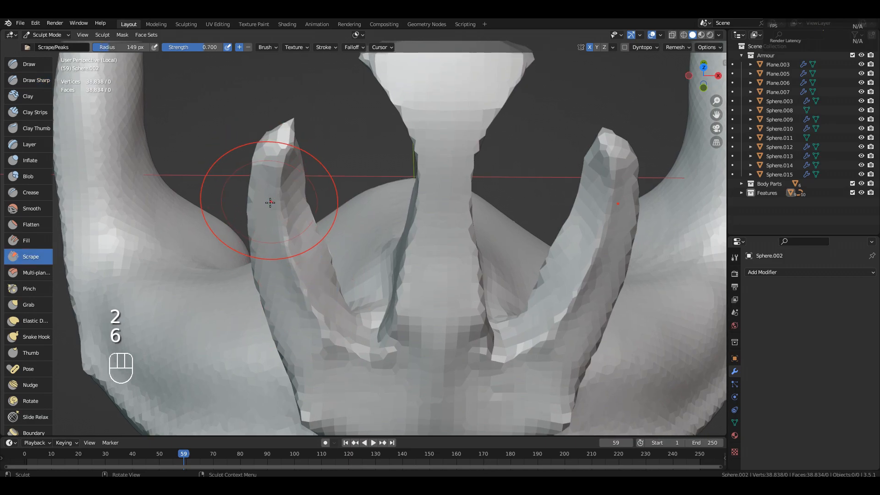
{"action": "mouse_move", "coordinate": [323, 404]}
{"action": "middle_mouse_down", "text": "alt"}
{"action": "mouse_move", "coordinate": [369, 304]}
{"action": "mouse_move", "coordinate": [285, 317]}
{"action": "middle_mouse_up", "text": "alt"}
{"action": "key", "text": "6"}
{"action": "mouse_move", "coordinate": [299, 263]}
{"action": "middle_mouse_down", "text": "alt"}
{"action": "mouse_move", "coordinate": [369, 281]}
{"action": "mouse_move", "coordinate": [407, 142]}
{"action": "mouse_move", "coordinate": [471, 255]}
{"action": "mouse_move", "coordinate": [450, 243]}
{"action": "mouse_move", "coordinate": [359, 279]}
{"action": "middle_mouse_up", "text": "alt"}
Leave local view and sharpen the rims of the side horns, brow band and rear flap with the Draw Sharp brush.
{"action": "key", "text": "slash"}
{"action": "key", "text": "2"}
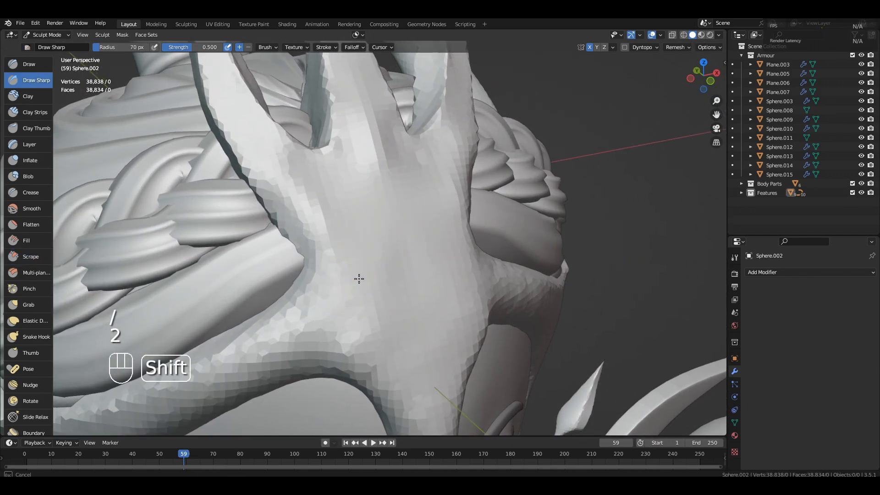
{"action": "mouse_move", "coordinate": [371, 186]}
{"action": "middle_mouse_down", "text": "alt"}
{"action": "mouse_move", "coordinate": [436, 211]}
{"action": "mouse_move", "coordinate": [349, 169]}
{"action": "mouse_move", "coordinate": [374, 232]}
{"action": "mouse_move", "coordinate": [463, 181]}
{"action": "mouse_move", "coordinate": [373, 256]}
{"action": "mouse_move", "coordinate": [324, 267]}
{"action": "mouse_move", "coordinate": [411, 245]}
{"action": "mouse_move", "coordinate": [413, 261]}
{"action": "mouse_move", "coordinate": [448, 212]}
{"action": "mouse_move", "coordinate": [477, 261]}
{"action": "mouse_move", "coordinate": [452, 259]}
{"action": "mouse_move", "coordinate": [486, 256]}
{"action": "middle_mouse_up", "text": "alt"}
{"action": "mouse_move", "coordinate": [486, 256]}
{"action": "middle_mouse_down", "text": "shift"}
{"action": "mouse_move", "coordinate": [583, 187]}
{"action": "mouse_move", "coordinate": [405, 285]}
{"action": "mouse_move", "coordinate": [412, 301]}
{"action": "mouse_move", "coordinate": [310, 291]}
{"action": "mouse_move", "coordinate": [182, 94]}
{"action": "middle_mouse_up", "text": "shift"}
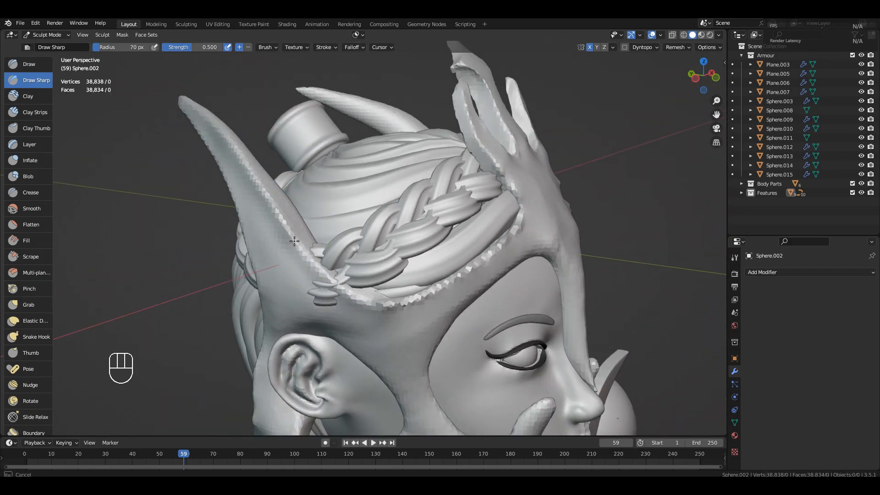
{"action": "mouse_move", "coordinate": [376, 330]}
{"action": "middle_mouse_down"}
{"action": "mouse_move", "coordinate": [344, 333]}
{"action": "mouse_move", "coordinate": [257, 243]}
{"action": "mouse_move", "coordinate": [406, 324]}
{"action": "mouse_move", "coordinate": [439, 252]}
{"action": "mouse_move", "coordinate": [386, 204]}
{"action": "mouse_move", "coordinate": [388, 213]}
{"action": "middle_mouse_up"}
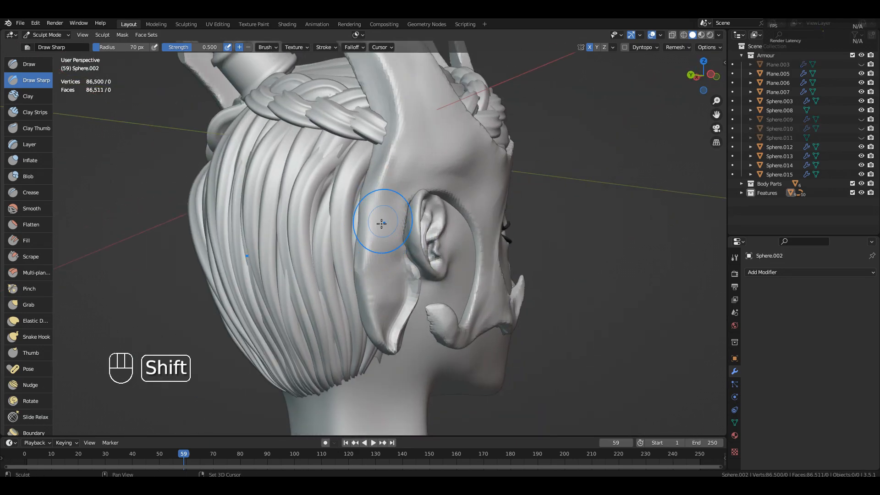
{"action": "left_click_drag", "start_coordinate": [398, 289], "coordinate": [417, 221], "text": "alt"}
{"action": "mouse_move", "coordinate": [355, 292]}
{"action": "left_mouse_down", "text": "alt+shift"}
{"action": "mouse_move", "coordinate": [336, 276]}
{"action": "mouse_move", "coordinate": [403, 222]}
{"action": "mouse_move", "coordinate": [361, 281]}
{"action": "mouse_move", "coordinate": [372, 315]}
{"action": "mouse_move", "coordinate": [321, 303]}
{"action": "left_mouse_up", "text": "alt+shift"}
Try Grab brush strokes on the rear flap behind the ear and undo them.
{"action": "key", "text": "g"}
{"action": "mouse_move", "coordinate": [330, 293]}
{"action": "middle_mouse_down", "text": "alt"}
{"action": "mouse_move", "coordinate": [458, 274]}
{"action": "mouse_move", "coordinate": [336, 279]}
{"action": "mouse_move", "coordinate": [326, 243]}
{"action": "middle_mouse_up", "text": "alt"}
{"action": "key", "text": "ctrl+z"}
{"action": "key", "text": "ctrl+z"}
{"action": "key", "text": "ctrl+z"}
{"action": "mouse_move", "coordinate": [325, 243]}
{"action": "middle_mouse_down", "text": "alt"}
{"action": "mouse_move", "coordinate": [374, 236]}
{"action": "mouse_move", "coordinate": [397, 277]}
{"action": "mouse_move", "coordinate": [330, 263]}
{"action": "middle_mouse_up", "text": "alt"}
{"action": "key", "text": "ctrl+z"}
{"action": "key", "text": "ctrl+z"}
Pull the lower end of the rear flap into a backward-pointing spike below the hair with the Grab brush.
{"action": "left_click_drag", "start_coordinate": [330, 263], "coordinate": [321, 263]}
{"action": "middle_click_drag", "start_coordinate": [320, 263], "coordinate": [269, 263], "text": "alt"}
{"action": "left_click_drag", "start_coordinate": [269, 263], "coordinate": [281, 265]}
{"action": "mouse_move", "coordinate": [280, 265]}
{"action": "middle_mouse_down", "text": "alt"}
{"action": "mouse_move", "coordinate": [378, 237]}
{"action": "mouse_move", "coordinate": [257, 263]}
{"action": "middle_mouse_up", "text": "alt"}
{"action": "left_click_drag", "start_coordinate": [244, 265], "coordinate": [232, 255]}
{"action": "middle_click_drag", "start_coordinate": [232, 256], "coordinate": [224, 243], "text": "alt"}
{"action": "left_click_drag", "start_coordinate": [224, 242], "coordinate": [236, 248], "text": "shift"}
{"action": "mouse_move", "coordinate": [236, 247]}
{"action": "middle_mouse_down", "text": "alt"}
{"action": "mouse_move", "coordinate": [348, 247]}
{"action": "mouse_move", "coordinate": [320, 257]}
{"action": "middle_mouse_up", "text": "alt"}
{"action": "mouse_move", "coordinate": [320, 257]}
{"action": "middle_mouse_down", "text": "ctrl+alt"}
{"action": "mouse_move", "coordinate": [274, 291]}
{"action": "mouse_move", "coordinate": [272, 268]}
{"action": "mouse_move", "coordinate": [289, 237]}
{"action": "mouse_move", "coordinate": [265, 298]}
{"action": "mouse_move", "coordinate": [302, 294]}
{"action": "mouse_move", "coordinate": [329, 276]}
{"action": "middle_mouse_up", "text": "ctrl+alt"}
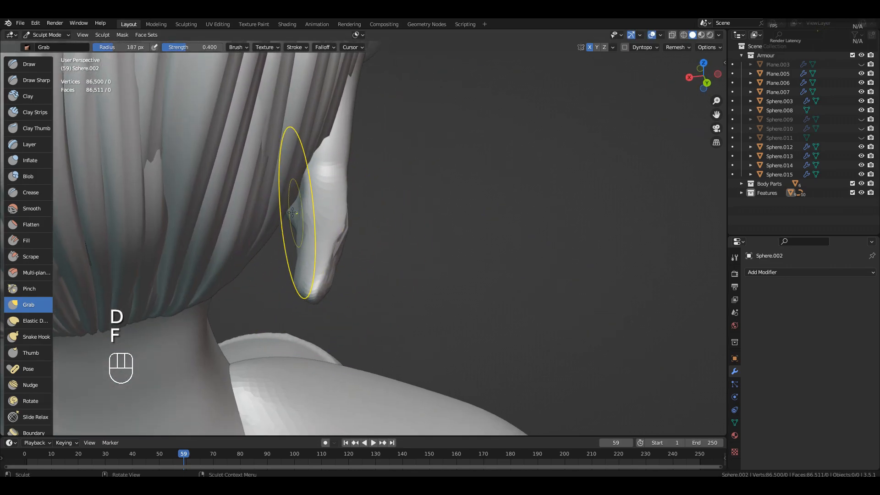
{"action": "left_click_drag", "start_coordinate": [298, 215], "coordinate": [334, 238], "text": "alt"}
{"action": "left_click_drag", "start_coordinate": [495, 201], "coordinate": [417, 297], "text": "alt"}
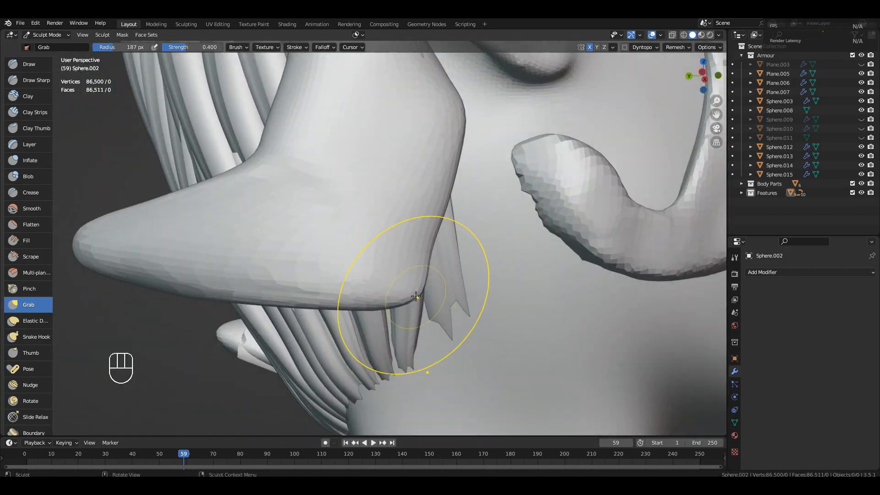
Try to pull the rear flap's lower front corner into a second spike and undo it.
{"action": "left_click_drag", "start_coordinate": [410, 248], "coordinate": [334, 314], "text": "alt"}
{"action": "key", "text": "ctrl+z"}
{"action": "key", "text": "ctrl+z"}
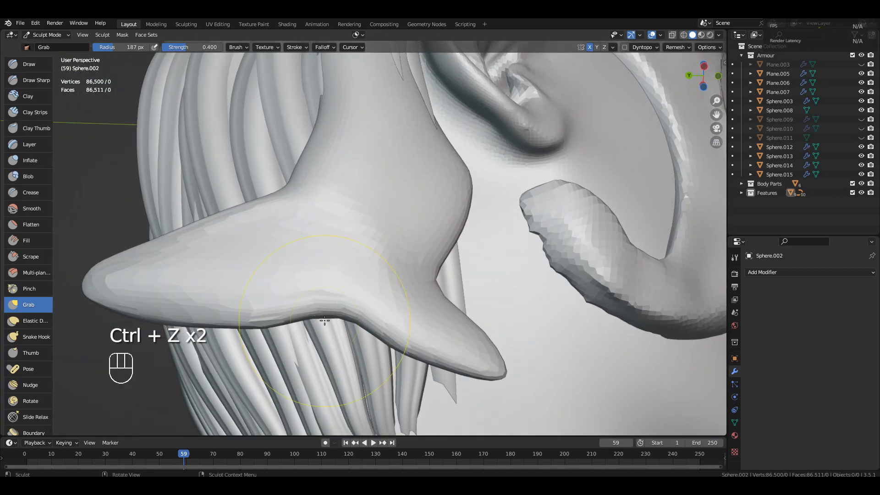
{"action": "left_click_drag", "start_coordinate": [325, 284], "coordinate": [427, 223], "text": "alt"}
Round the rear flap's lower corner into a smooth curve and taper its backward spike with the Grab brush.
{"action": "middle_click_drag", "start_coordinate": [384, 307], "coordinate": [379, 235]}
{"action": "scroll", "coordinate": [442, 249], "scroll_direction": "up", "scroll_amount": 2}
{"action": "scroll", "coordinate": [378, 236], "scroll_direction": "up", "scroll_amount": 3}
{"action": "left_click_drag", "start_coordinate": [415, 255], "coordinate": [345, 272], "text": "alt"}
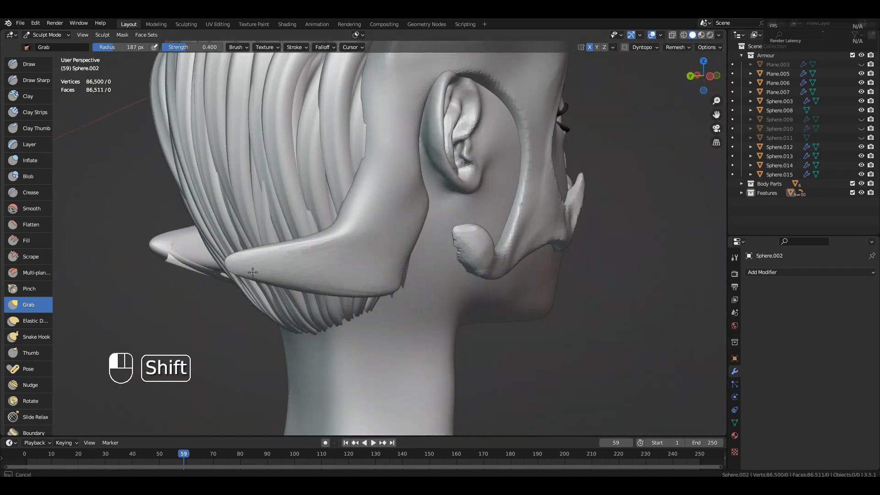
{"action": "left_click_drag", "start_coordinate": [252, 272], "coordinate": [369, 238], "text": "alt"}
{"action": "scroll", "coordinate": [467, 237], "scroll_direction": "up", "scroll_amount": 3}
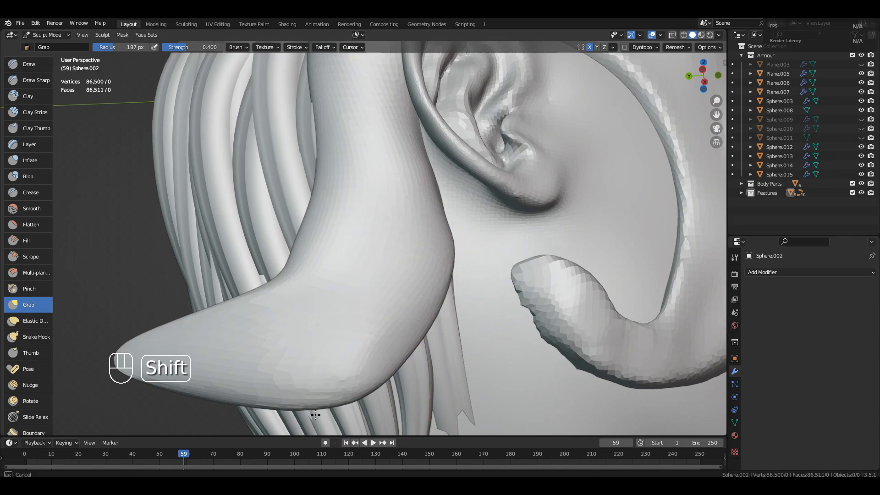
{"action": "scroll", "coordinate": [445, 200], "scroll_direction": "down", "scroll_amount": 4}
{"action": "mouse_move", "coordinate": [445, 200]}
{"action": "left_mouse_down", "text": "alt"}
{"action": "mouse_move", "coordinate": [431, 308]}
{"action": "mouse_move", "coordinate": [372, 240]}
{"action": "mouse_move", "coordinate": [380, 161]}
{"action": "mouse_move", "coordinate": [411, 194]}
{"action": "mouse_move", "coordinate": [398, 294]}
{"action": "mouse_move", "coordinate": [392, 186]}
{"action": "mouse_move", "coordinate": [389, 233]}
{"action": "left_mouse_up", "text": "alt"}
{"action": "scroll", "coordinate": [369, 243], "scroll_direction": "up", "scroll_amount": 3}
Smooth and crease the rear spike with the Draw Sharp brush, and isolate the helmet in local view.
{"action": "key", "text": "2"}
{"action": "left_click_drag", "start_coordinate": [407, 159], "coordinate": [385, 192], "text": "alt+shift"}
{"action": "key", "text": "ctrl+z"}
{"action": "left_click_drag", "start_coordinate": [336, 227], "coordinate": [387, 232], "text": "alt+shift"}
{"action": "left_click_drag", "start_coordinate": [515, 186], "coordinate": [444, 213], "text": "alt"}
{"action": "left_click_drag", "start_coordinate": [445, 213], "coordinate": [299, 217], "text": "alt"}
{"action": "key", "text": "slash"}
{"action": "left_click_drag", "start_coordinate": [521, 248], "coordinate": [474, 223], "text": "ctrl+alt"}
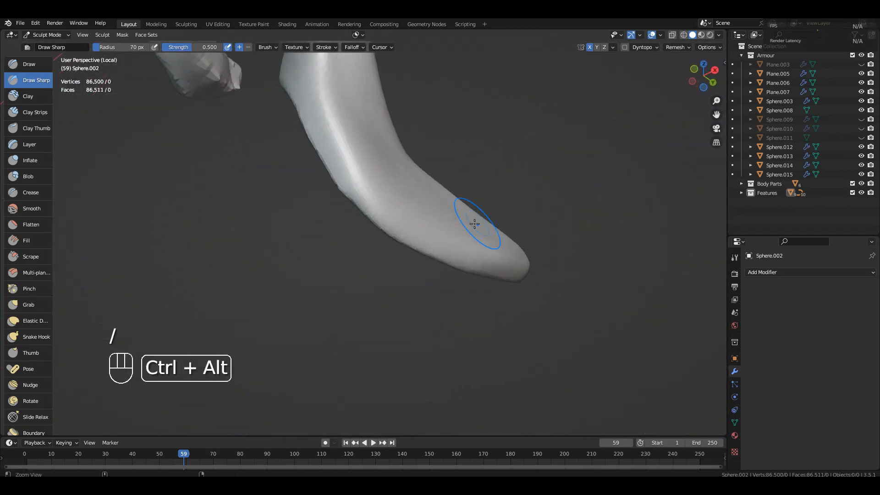
Smooth the ridge of the helmet's rear spike in local view and bring the rest of the model back.
{"action": "left_click_drag", "start_coordinate": [497, 270], "coordinate": [426, 360], "text": "alt"}
{"action": "left_click_drag", "start_coordinate": [446, 297], "coordinate": [381, 355], "text": "alt"}
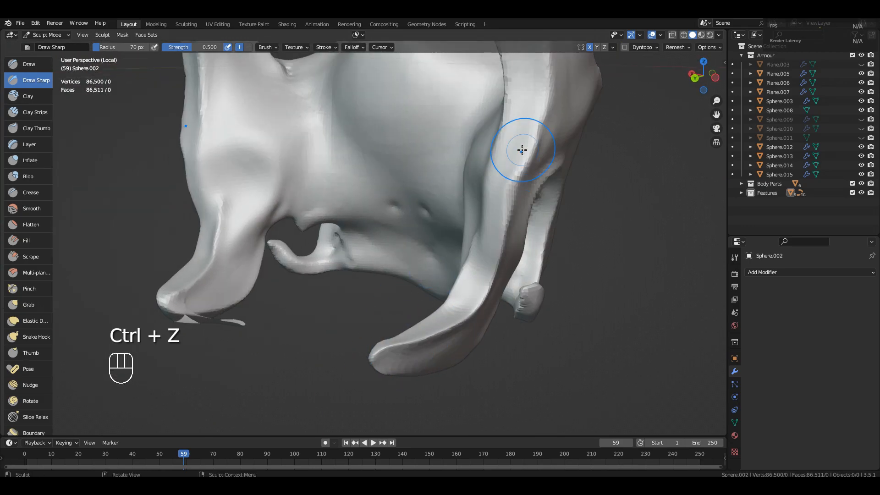
{"action": "left_click_drag", "start_coordinate": [522, 153], "coordinate": [491, 137], "text": "alt"}
{"action": "left_click_drag", "start_coordinate": [498, 197], "coordinate": [498, 202], "text": "shift"}
{"action": "left_click_drag", "start_coordinate": [517, 259], "coordinate": [514, 131], "text": "alt"}
{"action": "mouse_move", "coordinate": [508, 371]}
{"action": "left_mouse_down", "text": "alt"}
{"action": "mouse_move", "coordinate": [512, 208]}
{"action": "mouse_move", "coordinate": [330, 275]}
{"action": "left_mouse_up", "text": "alt"}
{"action": "key", "text": "slash"}
Switch to the Scrape brush and examine the helmet's horns from behind and from the side.
{"action": "key", "text": "6"}
{"action": "left_click_drag", "start_coordinate": [404, 155], "coordinate": [357, 249], "text": "alt+shift"}
{"action": "mouse_move", "coordinate": [353, 101]}
{"action": "left_mouse_down", "text": "alt+shift"}
{"action": "mouse_move", "coordinate": [340, 222]}
{"action": "mouse_move", "coordinate": [294, 103]}
{"action": "mouse_move", "coordinate": [316, 124]}
{"action": "left_mouse_up", "text": "alt+shift"}
{"action": "mouse_move", "coordinate": [316, 124]}
{"action": "left_mouse_down", "text": "ctrl+alt"}
{"action": "mouse_move", "coordinate": [301, 160]}
{"action": "mouse_move", "coordinate": [360, 186]}
{"action": "left_mouse_up", "text": "ctrl+alt"}
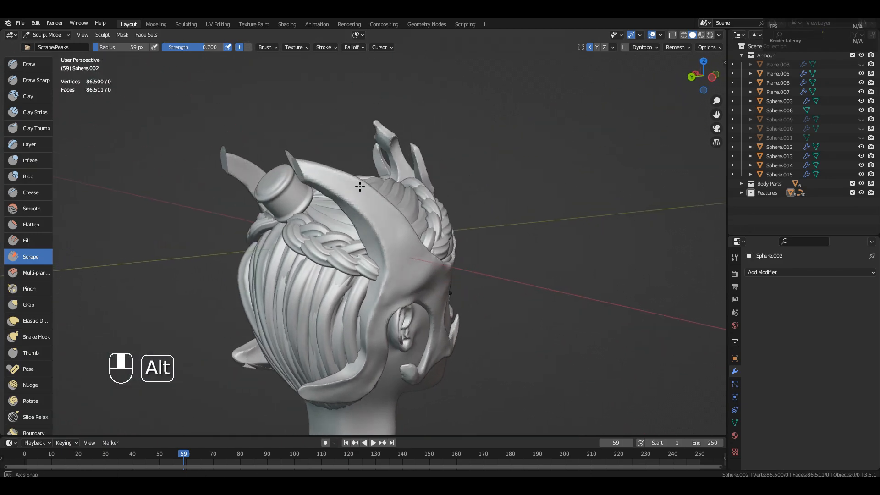
{"action": "left_click_drag", "start_coordinate": [389, 233], "coordinate": [373, 204], "text": "alt"}
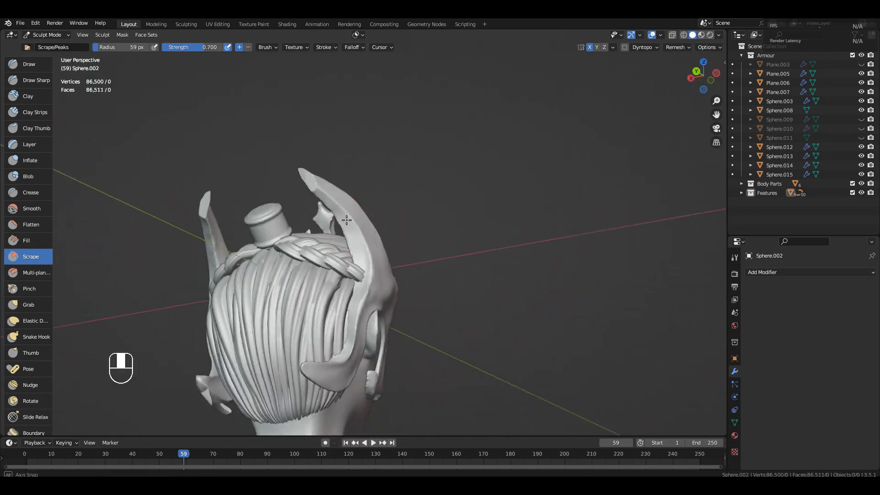
{"action": "middle_click_drag", "start_coordinate": [354, 195], "coordinate": [347, 158], "text": "ctrl+alt"}
{"action": "mouse_move", "coordinate": [347, 158]}
{"action": "middle_mouse_down", "text": "alt"}
{"action": "mouse_move", "coordinate": [383, 147]}
{"action": "mouse_move", "coordinate": [399, 260]}
{"action": "middle_mouse_up", "text": "alt"}
{"action": "middle_click_drag", "start_coordinate": [344, 303], "coordinate": [328, 195], "text": "ctrl"}
{"action": "middle_click_drag", "start_coordinate": [328, 194], "coordinate": [396, 227], "text": "shift"}
Cut across both horns just below their tips with the Bisect tool on the whole helmet mesh.
{"action": "key", "text": "ctrl+Tab"}
{"action": "key", "text": "Tab"}
{"action": "key", "text": "3"}
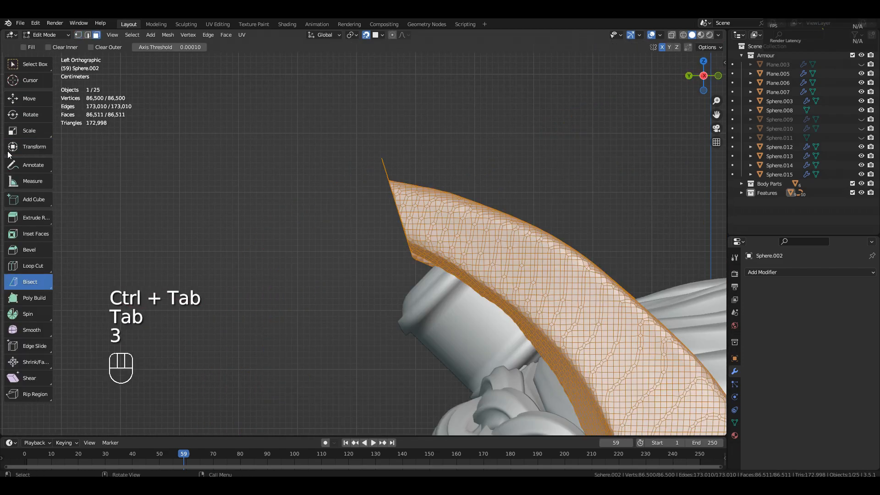
{"action": "middle_click_drag", "start_coordinate": [509, 221], "coordinate": [534, 284]}
{"action": "middle_click_drag", "start_coordinate": [534, 284], "coordinate": [474, 200]}
{"action": "key", "text": "ctrl+z"}
Delete the horn tip faces beyond the bisect cut and leave edit mode.
{"action": "key", "text": "3"}
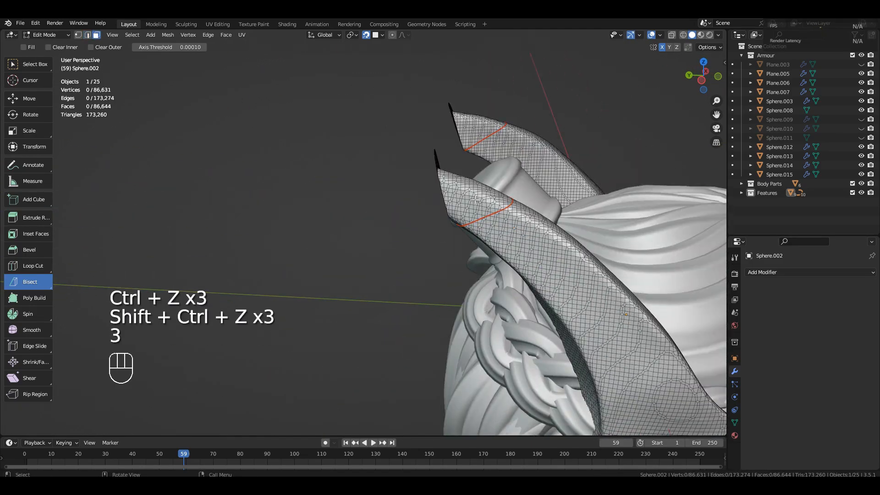
{"action": "key", "text": "x"}
{"action": "left_click", "coordinate": [479, 230]}
{"action": "scroll", "coordinate": [479, 230], "scroll_direction": "down", "scroll_amount": 5}
{"action": "middle_click_drag", "start_coordinate": [479, 230], "coordinate": [499, 252]}
{"action": "key", "text": "Tab"}
Select the complete open edge loop around the cut end of one horn.
{"action": "middle_click_drag", "start_coordinate": [412, 170], "coordinate": [404, 270]}
{"action": "scroll", "coordinate": [419, 138], "scroll_direction": "up", "scroll_amount": 3}
{"action": "key", "text": "Tab"}
{"action": "key", "text": "2"}
{"action": "left_click", "coordinate": [403, 271]}
{"action": "left_click", "coordinate": [487, 184], "text": "ctrl"}
{"action": "middle_click_drag", "start_coordinate": [481, 181], "coordinate": [563, 293]}
{"action": "left_click", "coordinate": [422, 209], "text": "ctrl"}
{"action": "left_click", "coordinate": [451, 281], "text": "ctrl"}
{"action": "left_click", "coordinate": [580, 300], "text": "ctrl"}
{"action": "middle_click_drag", "start_coordinate": [564, 294], "coordinate": [410, 250], "text": "shift"}
{"action": "scroll", "coordinate": [412, 249], "scroll_direction": "up", "scroll_amount": 6}
{"action": "left_click", "coordinate": [412, 247], "text": "shift"}
{"action": "scroll", "coordinate": [412, 247], "scroll_direction": "down", "scroll_amount": 7}
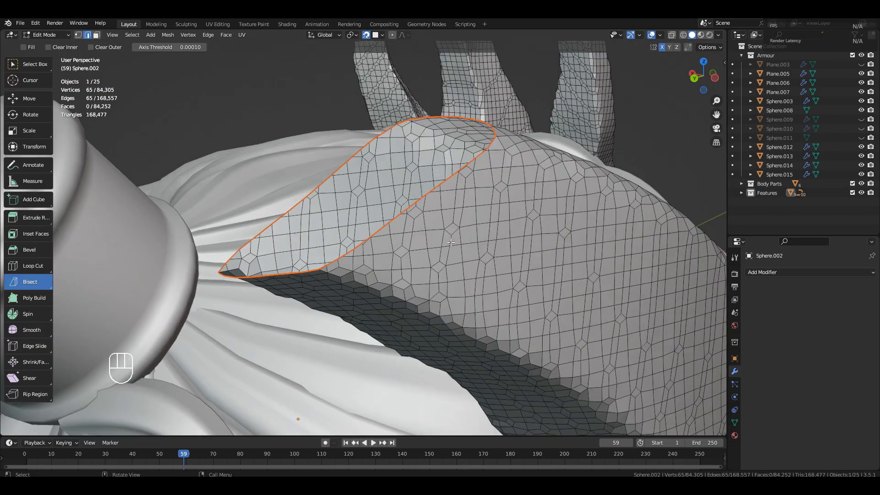
Try to close the horn's open end with Grid Fill in vertex selection mode.
{"action": "middle_click_drag", "start_coordinate": [320, 247], "coordinate": [398, 340], "text": "shift"}
{"action": "key", "text": "1"}
{"action": "left_click", "coordinate": [226, 35]}
{"action": "left_click", "coordinate": [235, 143]}
{"action": "scroll", "coordinate": [457, 224], "scroll_direction": "up", "scroll_amount": 5}
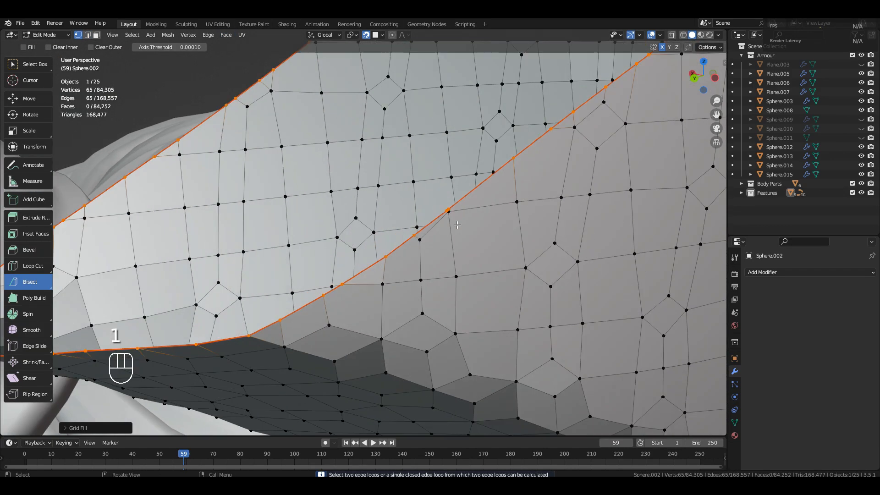
Close the horn's open end with Grid Fill from the selected edge loop.
{"action": "left_click", "coordinate": [735, 422]}
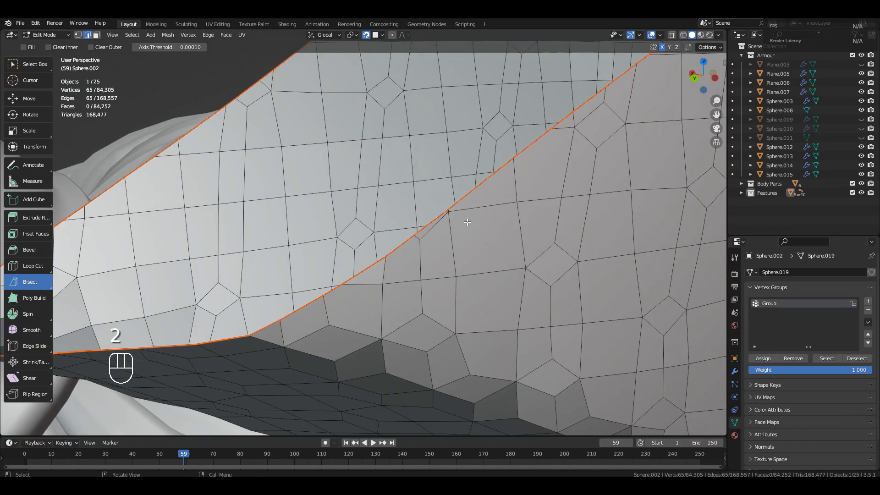
{"action": "left_click", "coordinate": [226, 35]}
{"action": "left_click", "coordinate": [236, 143]}
{"action": "scroll", "coordinate": [440, 220], "scroll_direction": "down", "scroll_amount": 6}
{"action": "scroll", "coordinate": [550, 266], "scroll_direction": "down", "scroll_amount": 4}
{"action": "middle_click_drag", "start_coordinate": [518, 247], "coordinate": [426, 243]}
Select the faces of the horn's new cap in edit mode, bring up the edge operations and leave edit mode.
{"action": "key", "text": "Tab"}
{"action": "left_click", "coordinate": [752, 287]}
{"action": "key", "text": "Tab"}
{"action": "key", "text": "3"}
{"action": "scroll", "coordinate": [426, 220], "scroll_direction": "up", "scroll_amount": 5}
{"action": "left_click", "coordinate": [496, 159]}
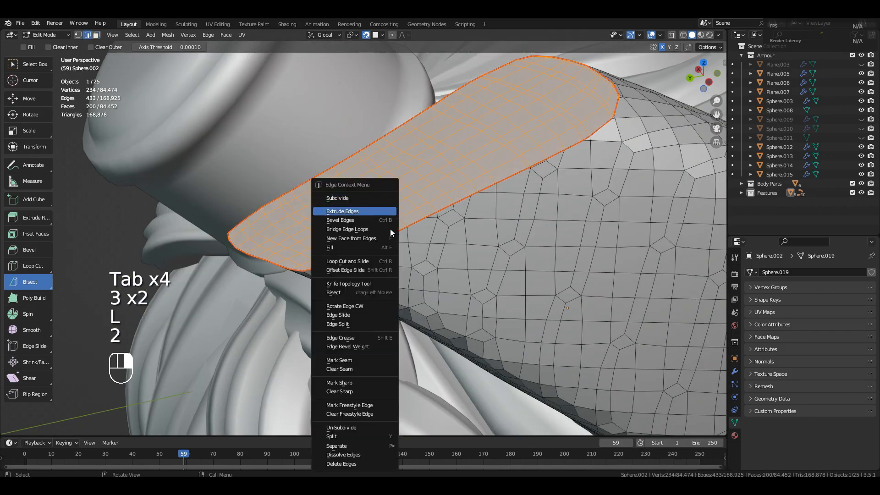
{"action": "key", "text": "a"}
{"action": "key", "text": "2"}
{"action": "scroll", "coordinate": [397, 316], "scroll_direction": "down", "scroll_amount": 5}
{"action": "right_click", "coordinate": [391, 289]}
{"action": "key", "text": "Tab"}
Symmetrize the helmet across the X axis in Sculpt Mode.
{"action": "scroll", "coordinate": [458, 239], "scroll_direction": "up", "scroll_amount": 2}
{"action": "mouse_move", "coordinate": [459, 238]}
{"action": "middle_mouse_down"}
{"action": "mouse_move", "coordinate": [433, 227]}
{"action": "mouse_move", "coordinate": [427, 208]}
{"action": "mouse_move", "coordinate": [348, 197]}
{"action": "middle_mouse_up"}
{"action": "scroll", "coordinate": [427, 208], "scroll_direction": "down", "scroll_amount": 6}
{"action": "key", "text": "ctrl+Tab"}
{"action": "mouse_move", "coordinate": [426, 243]}
{"action": "middle_mouse_down"}
{"action": "mouse_move", "coordinate": [493, 245]}
{"action": "mouse_move", "coordinate": [467, 256]}
{"action": "mouse_move", "coordinate": [440, 243]}
{"action": "mouse_move", "coordinate": [384, 256]}
{"action": "mouse_move", "coordinate": [458, 234]}
{"action": "middle_mouse_up"}
{"action": "scroll", "coordinate": [467, 256], "scroll_direction": "down", "scroll_amount": 5}
{"action": "left_click", "coordinate": [612, 48]}
{"action": "left_click", "coordinate": [618, 188]}
Try to reshape the capped horn end with the Grab brush and undo the changes.
{"action": "scroll", "coordinate": [458, 248], "scroll_direction": "up", "scroll_amount": 3}
{"action": "scroll", "coordinate": [415, 211], "scroll_direction": "up", "scroll_amount": 4}
{"action": "mouse_move", "coordinate": [414, 211]}
{"action": "middle_mouse_down"}
{"action": "mouse_move", "coordinate": [500, 247]}
{"action": "mouse_move", "coordinate": [419, 196]}
{"action": "mouse_move", "coordinate": [363, 308]}
{"action": "mouse_move", "coordinate": [400, 196]}
{"action": "mouse_move", "coordinate": [421, 267]}
{"action": "mouse_move", "coordinate": [489, 271]}
{"action": "middle_mouse_up"}
{"action": "scroll", "coordinate": [426, 220], "scroll_direction": "down", "scroll_amount": 4}
{"action": "scroll", "coordinate": [432, 219], "scroll_direction": "up", "scroll_amount": 5}
{"action": "key", "text": "g"}
{"action": "middle_click_drag", "start_coordinate": [429, 273], "coordinate": [526, 362], "text": "alt"}
{"action": "key", "text": "ctrl+z"}
{"action": "key", "text": "ctrl+z"}
Set the Draw Sharp brush radius to 208 px and smooth the horn's flat end into a tapered tip.
{"action": "mouse_move", "coordinate": [486, 314]}
{"action": "middle_mouse_down", "text": "alt"}
{"action": "mouse_move", "coordinate": [581, 240]}
{"action": "mouse_move", "coordinate": [455, 259]}
{"action": "mouse_move", "coordinate": [424, 246]}
{"action": "middle_mouse_up", "text": "alt"}
{"action": "key", "text": "2"}
{"action": "mouse_move", "coordinate": [351, 292]}
{"action": "middle_mouse_down", "text": "alt"}
{"action": "mouse_move", "coordinate": [414, 238]}
{"action": "mouse_move", "coordinate": [389, 294]}
{"action": "middle_mouse_up", "text": "alt"}
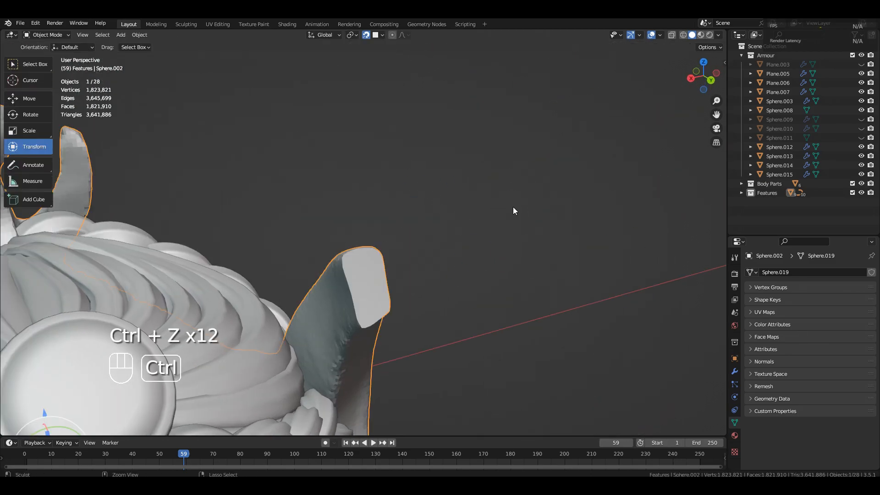
{"action": "mouse_move", "coordinate": [325, 222]}
{"action": "middle_mouse_down", "text": "alt"}
{"action": "mouse_move", "coordinate": [599, 314]}
{"action": "mouse_move", "coordinate": [494, 277]}
{"action": "middle_mouse_up", "text": "alt"}
{"action": "middle_click_drag", "start_coordinate": [494, 278], "coordinate": [387, 241], "text": "alt"}
{"action": "key", "text": "f"}
{"action": "left_click", "coordinate": [450, 243]}
{"action": "mouse_move", "coordinate": [450, 243]}
{"action": "middle_mouse_down", "text": "alt"}
{"action": "mouse_move", "coordinate": [422, 261]}
{"action": "mouse_move", "coordinate": [385, 235]}
{"action": "middle_mouse_up", "text": "alt"}
{"action": "middle_click_drag", "start_coordinate": [457, 280], "coordinate": [539, 293], "text": "alt"}
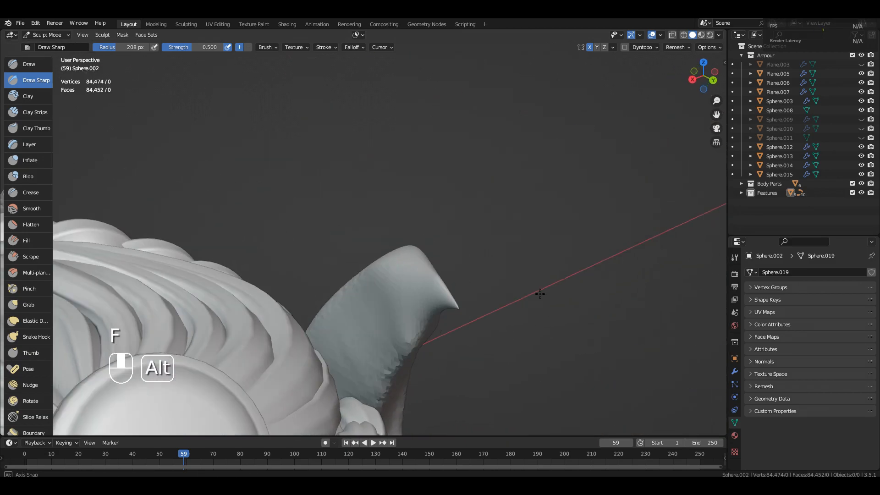
Rework the last tip strokes, then smooth and pull the horn into a backward-curving point with the Grab brush.
{"action": "key", "text": "ctrl+z"}
{"action": "key", "text": "ctrl+z"}
{"action": "key", "text": "ctrl+z"}
{"action": "key", "text": "ctrl+shift+z"}
{"action": "middle_click_drag", "start_coordinate": [446, 303], "coordinate": [485, 312], "text": "alt"}
{"action": "middle_click_drag", "start_coordinate": [485, 311], "coordinate": [445, 266], "text": "alt+shift"}
{"action": "left_click_drag", "start_coordinate": [445, 266], "coordinate": [439, 246], "text": "shift"}
{"action": "mouse_move", "coordinate": [376, 299]}
{"action": "middle_mouse_down", "text": "alt"}
{"action": "mouse_move", "coordinate": [349, 290]}
{"action": "mouse_move", "coordinate": [523, 279]}
{"action": "mouse_move", "coordinate": [413, 329]}
{"action": "mouse_move", "coordinate": [493, 316]}
{"action": "mouse_move", "coordinate": [468, 275]}
{"action": "mouse_move", "coordinate": [505, 228]}
{"action": "mouse_move", "coordinate": [481, 243]}
{"action": "middle_mouse_up", "text": "alt"}
{"action": "left_click_drag", "start_coordinate": [463, 251], "coordinate": [500, 253], "text": "shift"}
{"action": "middle_click_drag", "start_coordinate": [499, 253], "coordinate": [467, 314], "text": "ctrl+alt"}
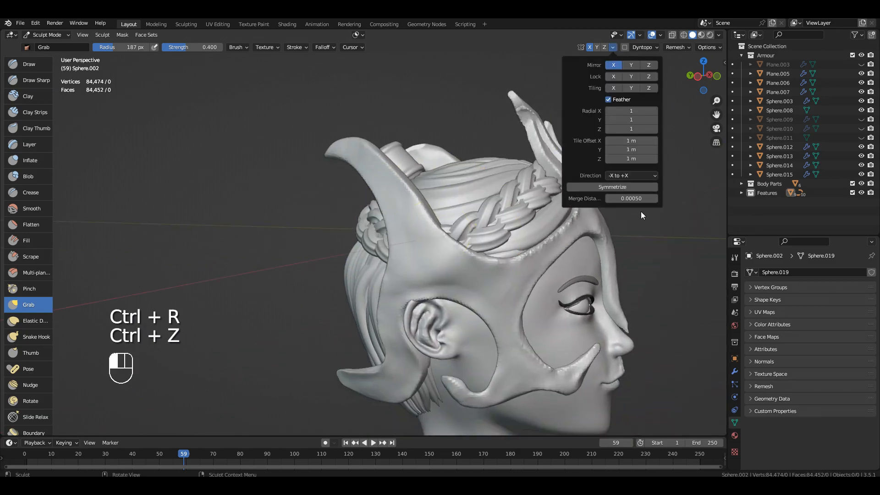
Symmetrize the helmet from -X to +X and remesh it with an adjusted voxel size.
{"action": "left_click", "coordinate": [607, 187]}
{"action": "middle_click_drag", "start_coordinate": [476, 257], "coordinate": [412, 201]}
{"action": "key", "text": "r"}
{"action": "left_click", "coordinate": [433, 216]}
{"action": "key", "text": "ctrl+r"}
{"action": "left_click", "coordinate": [613, 48]}
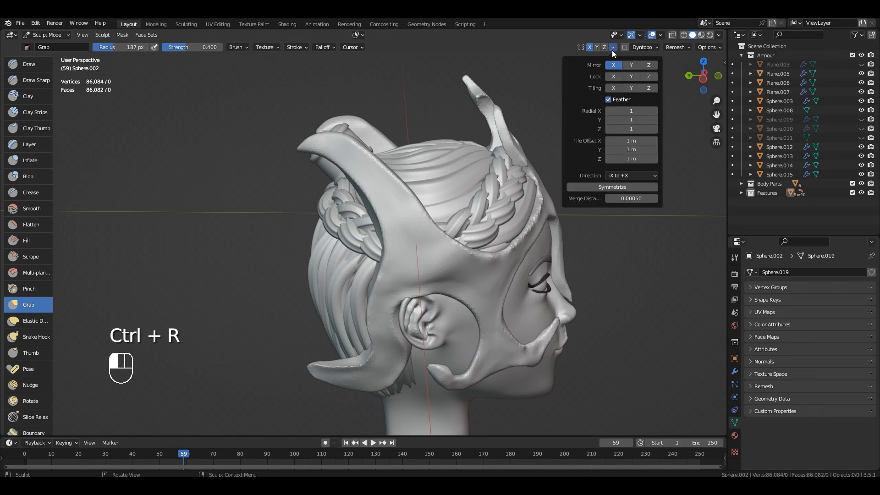
Refine the horn's surface and edges using the Draw Sharp brush with a radius of 70 px.
{"action": "middle_click_drag", "start_coordinate": [360, 190], "coordinate": [504, 165], "text": "ctrl+alt"}
{"action": "mouse_move", "coordinate": [393, 178]}
{"action": "middle_mouse_down", "text": "ctrl+alt"}
{"action": "mouse_move", "coordinate": [413, 115]}
{"action": "mouse_move", "coordinate": [427, 152]}
{"action": "mouse_move", "coordinate": [399, 191]}
{"action": "middle_mouse_up", "text": "ctrl+alt"}
{"action": "mouse_move", "coordinate": [399, 190]}
{"action": "middle_mouse_down", "text": "ctrl+alt"}
{"action": "mouse_move", "coordinate": [293, 209]}
{"action": "mouse_move", "coordinate": [364, 201]}
{"action": "mouse_move", "coordinate": [408, 183]}
{"action": "middle_mouse_up", "text": "ctrl+alt"}
{"action": "key", "text": "2"}
{"action": "mouse_move", "coordinate": [416, 142]}
{"action": "middle_mouse_down", "text": "alt"}
{"action": "mouse_move", "coordinate": [461, 202]}
{"action": "mouse_move", "coordinate": [477, 193]}
{"action": "mouse_move", "coordinate": [461, 229]}
{"action": "middle_mouse_up", "text": "alt"}
{"action": "mouse_move", "coordinate": [461, 229]}
{"action": "middle_mouse_down", "text": "alt"}
{"action": "mouse_move", "coordinate": [432, 196]}
{"action": "mouse_move", "coordinate": [403, 208]}
{"action": "mouse_move", "coordinate": [431, 182]}
{"action": "middle_mouse_up", "text": "alt"}
{"action": "key", "text": "f"}
{"action": "left_click", "coordinate": [373, 181]}
{"action": "mouse_move", "coordinate": [373, 180]}
{"action": "middle_mouse_down", "text": "alt"}
{"action": "mouse_move", "coordinate": [460, 214]}
{"action": "mouse_move", "coordinate": [377, 229]}
{"action": "middle_mouse_up", "text": "alt"}
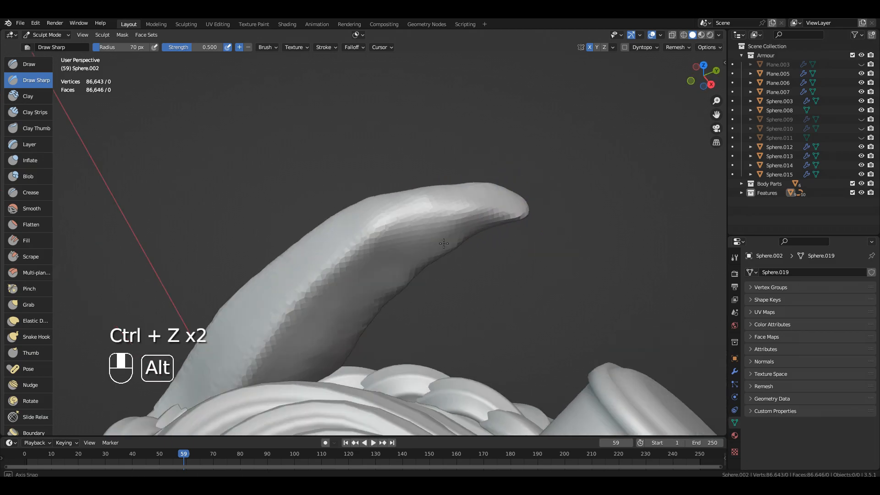
Try further Draw Sharp strokes along the horn's underside and undo them.
{"action": "middle_click_drag", "start_coordinate": [389, 226], "coordinate": [467, 242], "text": "alt"}
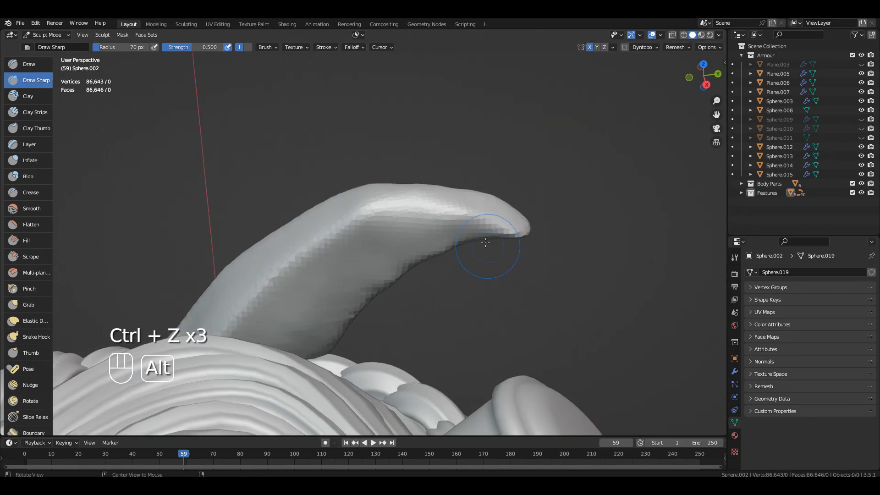
{"action": "middle_click_drag", "start_coordinate": [505, 220], "coordinate": [401, 152], "text": "alt"}
{"action": "middle_click_drag", "start_coordinate": [466, 175], "coordinate": [428, 129], "text": "alt"}
{"action": "key", "text": "ctrl+z"}
{"action": "middle_click_drag", "start_coordinate": [500, 238], "coordinate": [452, 311], "text": "alt"}
{"action": "middle_click_drag", "start_coordinate": [427, 206], "coordinate": [443, 254]}
{"action": "mouse_move", "coordinate": [496, 300]}
{"action": "middle_mouse_down", "text": "alt"}
{"action": "mouse_move", "coordinate": [462, 261]}
{"action": "mouse_move", "coordinate": [414, 246]}
{"action": "mouse_move", "coordinate": [405, 257]}
{"action": "mouse_move", "coordinate": [516, 244]}
{"action": "mouse_move", "coordinate": [353, 302]}
{"action": "mouse_move", "coordinate": [370, 306]}
{"action": "mouse_move", "coordinate": [370, 276]}
{"action": "mouse_move", "coordinate": [410, 266]}
{"action": "mouse_move", "coordinate": [404, 270]}
{"action": "middle_mouse_up", "text": "alt"}
{"action": "left_click", "coordinate": [35, 80]}
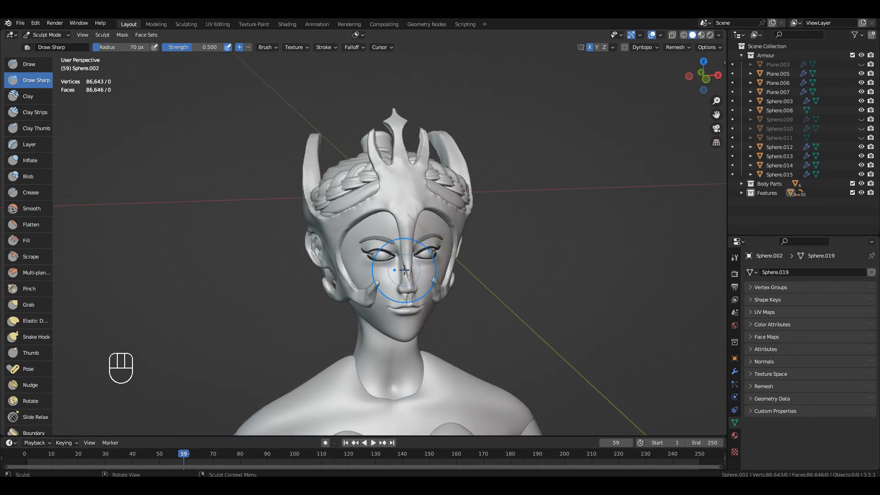
Switch to Object Mode and reveal all hidden objects of the character.
{"action": "scroll", "coordinate": [413, 272], "scroll_direction": "up", "scroll_amount": 2}
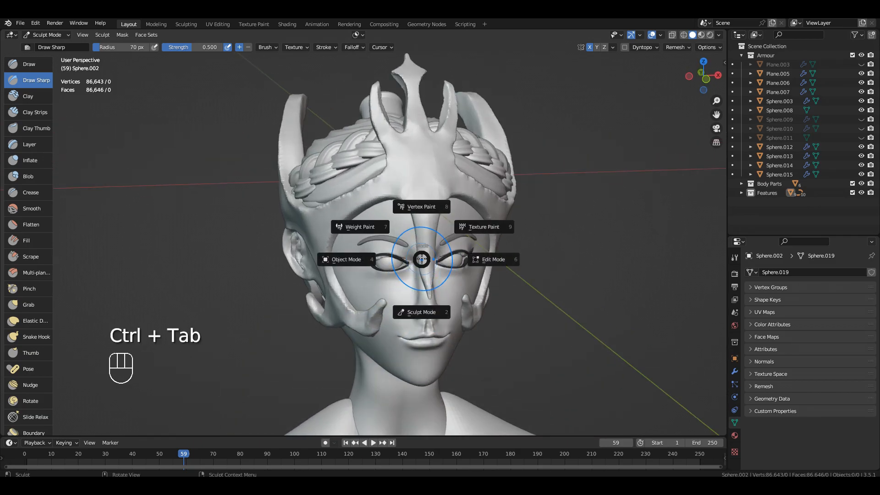
{"action": "left_click", "coordinate": [379, 263]}
{"action": "key", "text": "alt+h"}
{"action": "left_click", "coordinate": [623, 246]}
{"action": "middle_click_drag", "start_coordinate": [623, 246], "coordinate": [500, 274]}
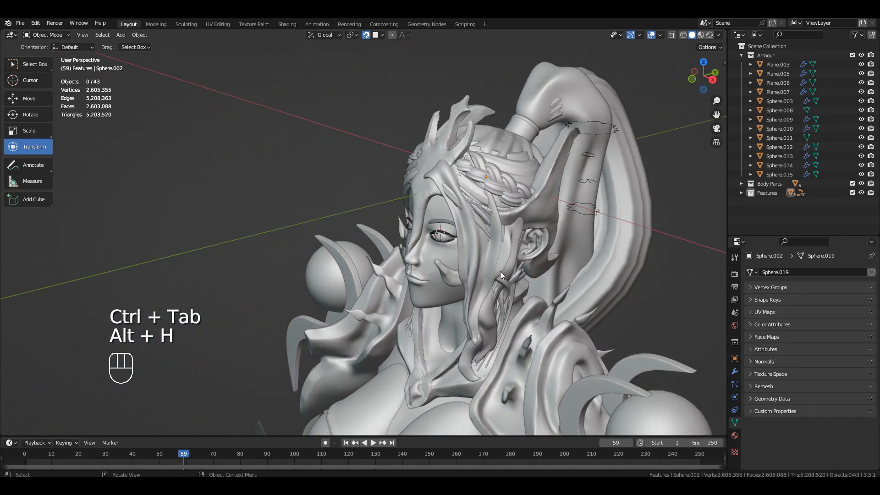
Hide the Hair Front, Hair Back, Hair Top and Hair Front of Head objects around the helmet.
{"action": "left_click", "coordinate": [482, 260]}
{"action": "key", "text": "h"}
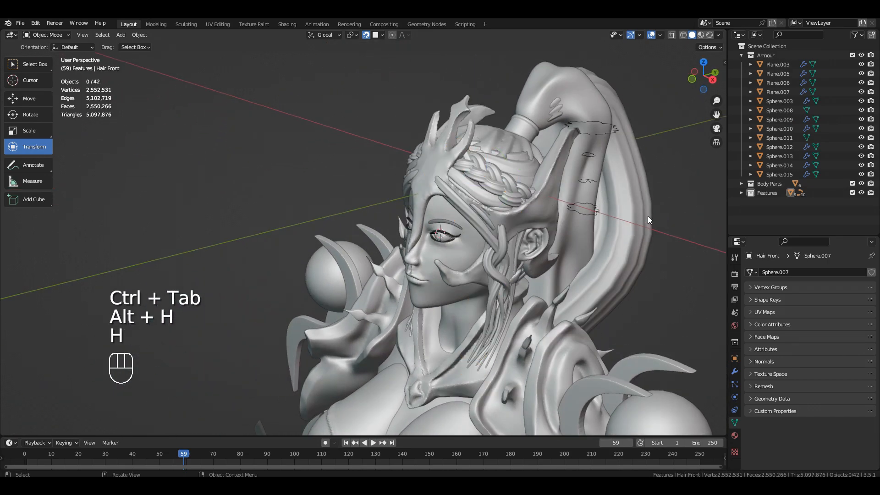
{"action": "left_click", "coordinate": [535, 80]}
{"action": "key", "text": "h"}
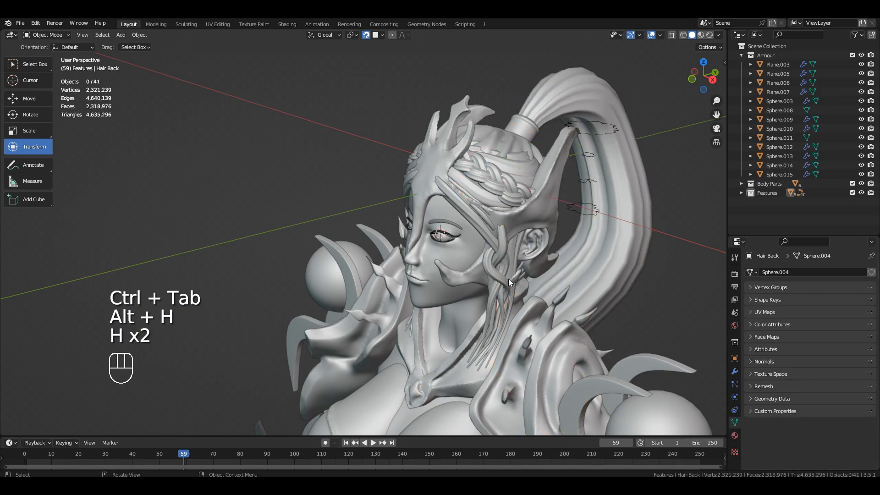
{"action": "left_click", "coordinate": [500, 142]}
{"action": "key", "text": "h"}
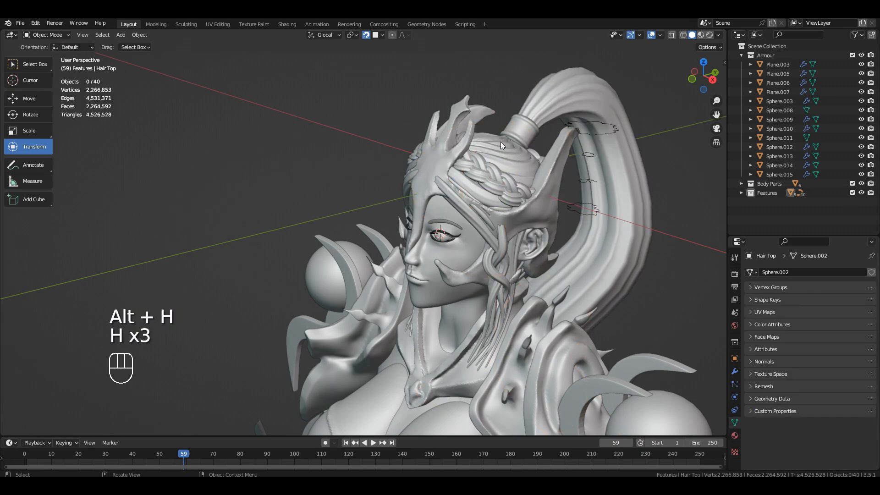
{"action": "middle_click_drag", "start_coordinate": [509, 194], "coordinate": [532, 197]}
{"action": "left_click", "coordinate": [477, 222]}
{"action": "key", "text": "h"}
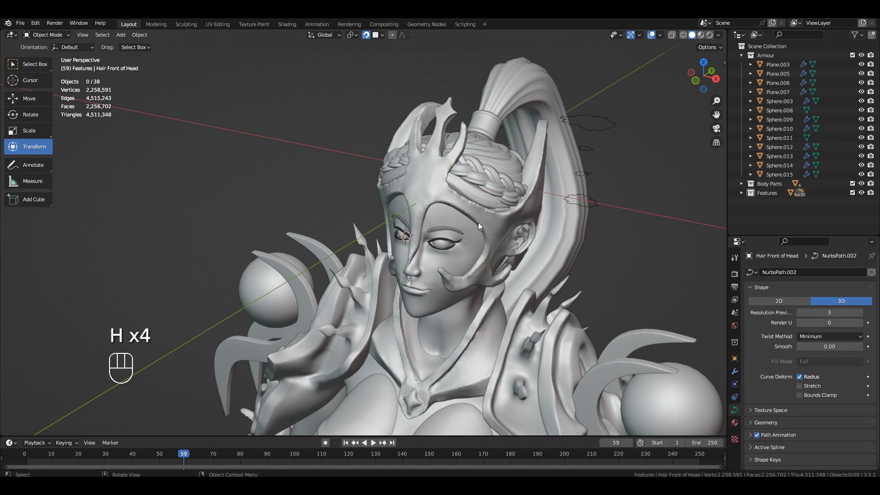
Hide the leftover curve loops beside the head and examine the whole armoured figure from the front.
{"action": "middle_click_drag", "start_coordinate": [477, 251], "coordinate": [516, 232]}
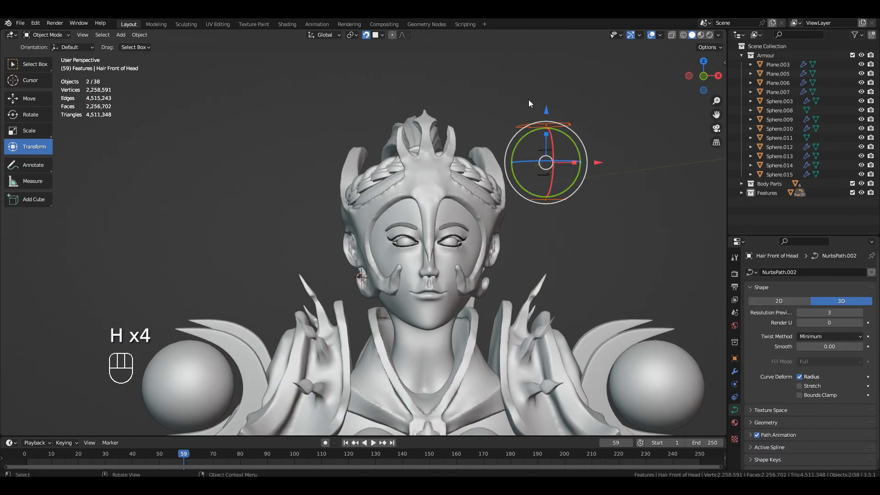
{"action": "middle_click_drag", "start_coordinate": [496, 219], "coordinate": [408, 185]}
{"action": "scroll", "coordinate": [431, 227], "scroll_direction": "down", "scroll_amount": 2}
{"action": "scroll", "coordinate": [409, 185], "scroll_direction": "down", "scroll_amount": 5}
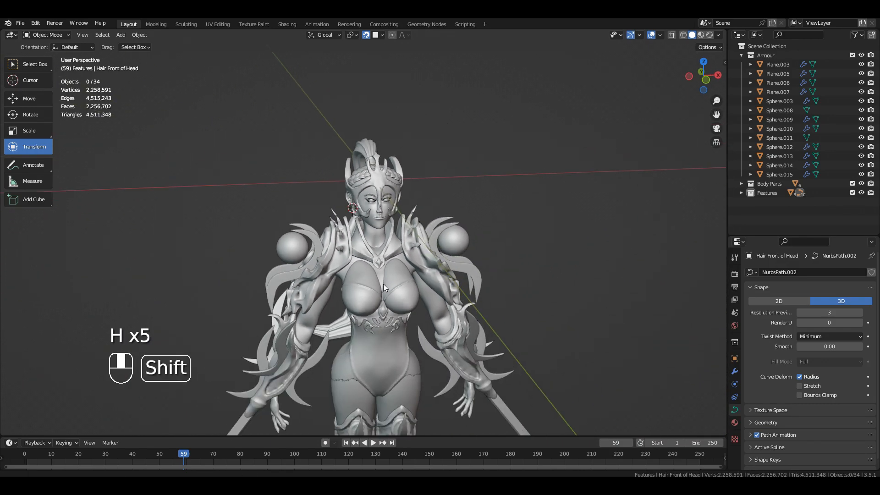
{"action": "middle_click_drag", "start_coordinate": [383, 285], "coordinate": [383, 341], "text": "shift"}
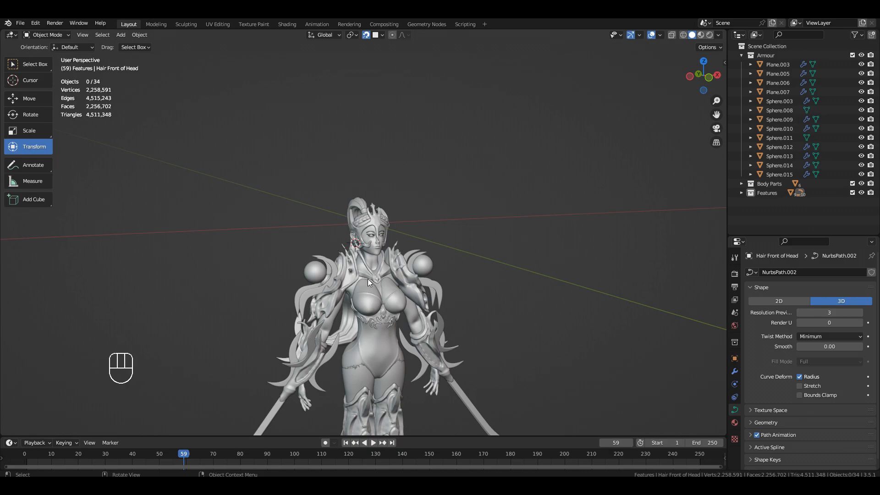